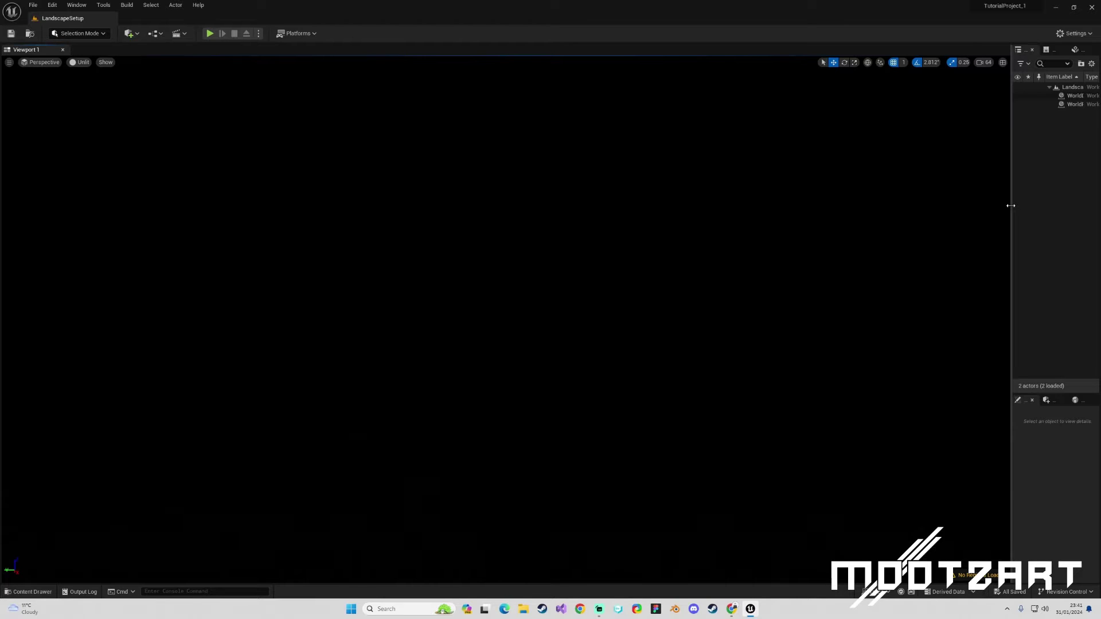
drag(1012, 204, 931, 207)
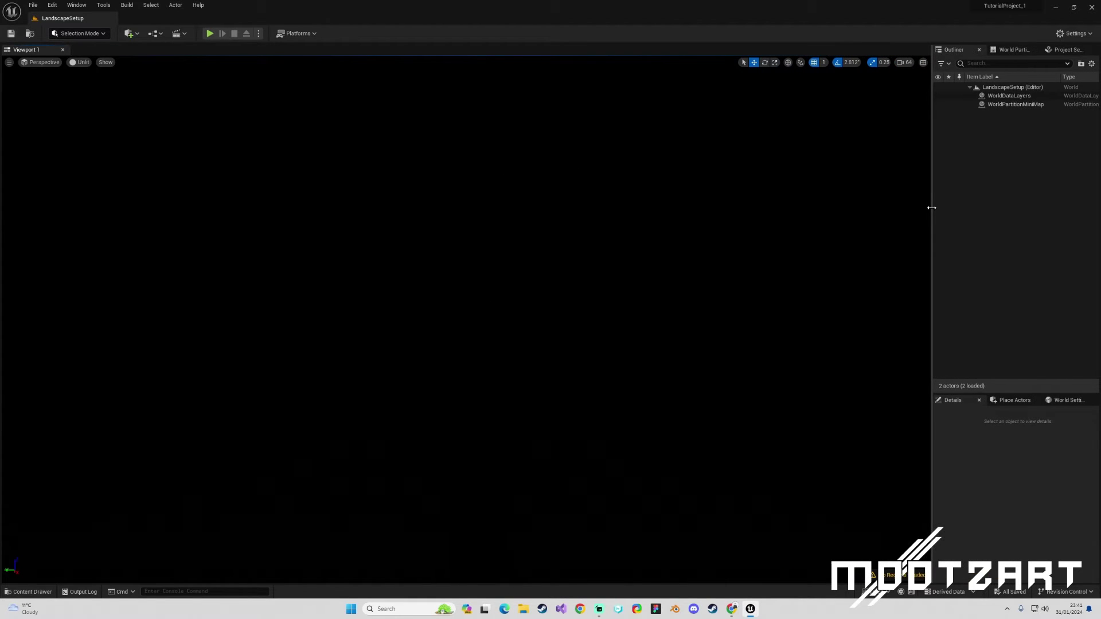
click(33, 5)
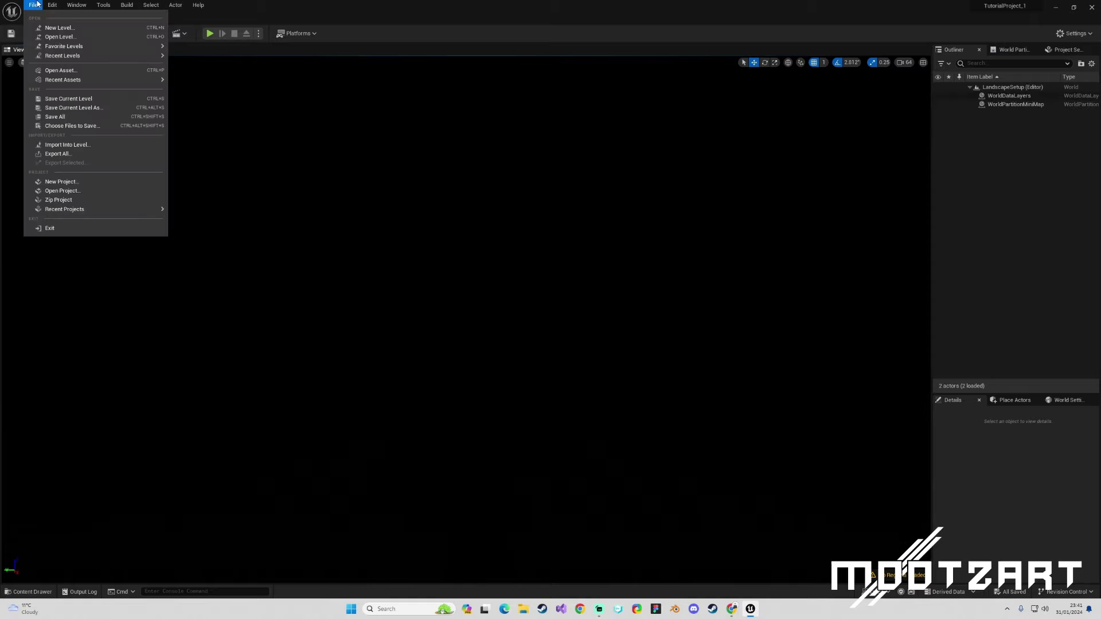
click(40, 29)
click(504, 236)
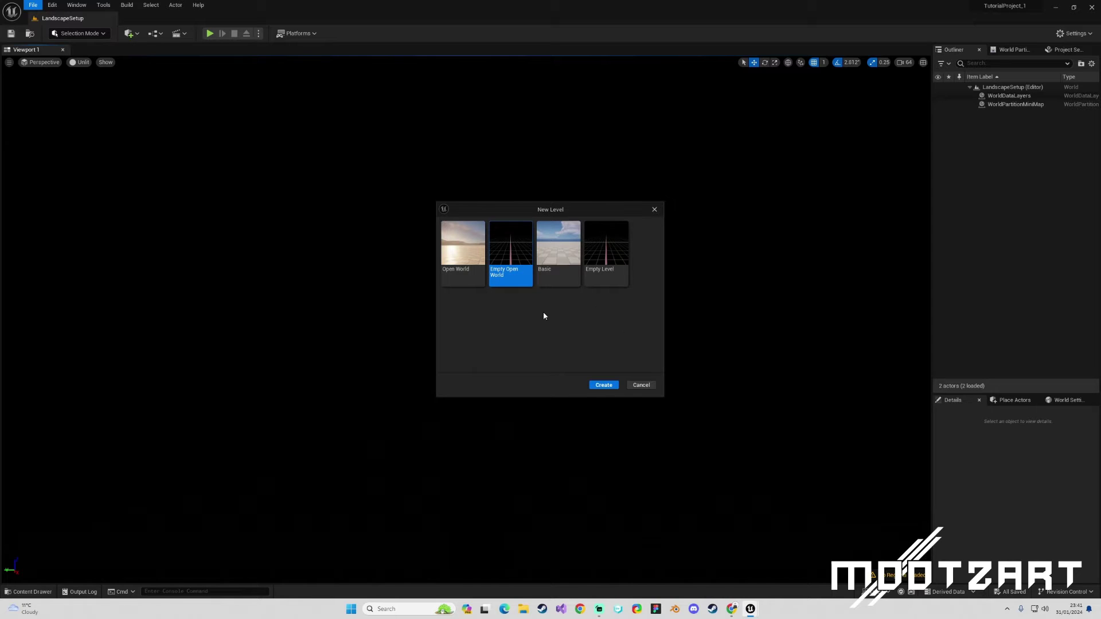
click(639, 385)
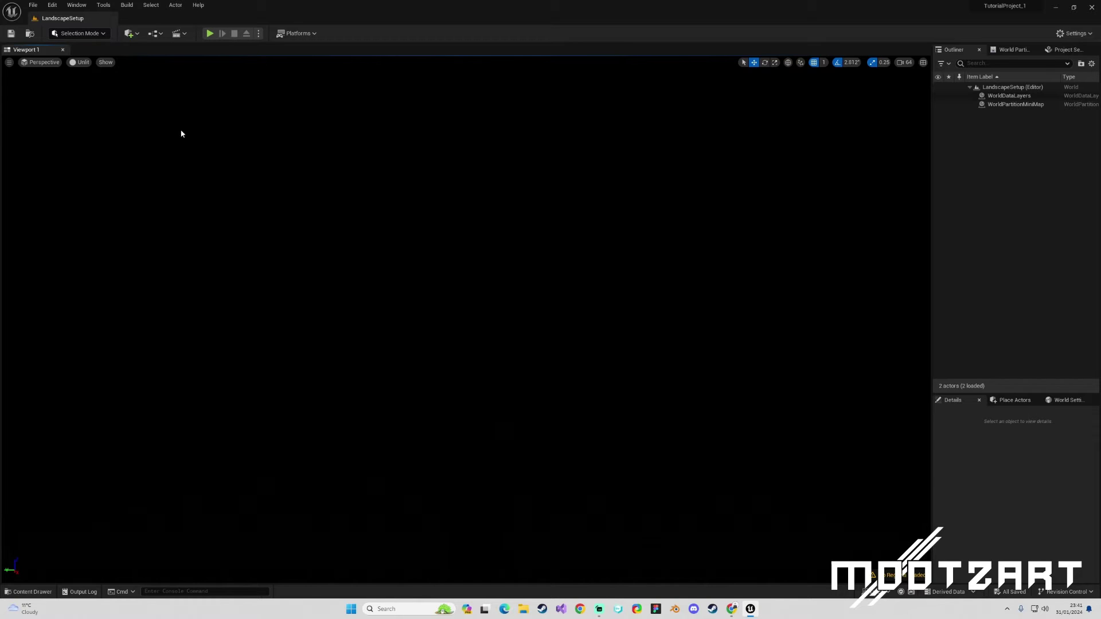
Activate Landscape mode and bring the whole new landscape preview into view
click(102, 35)
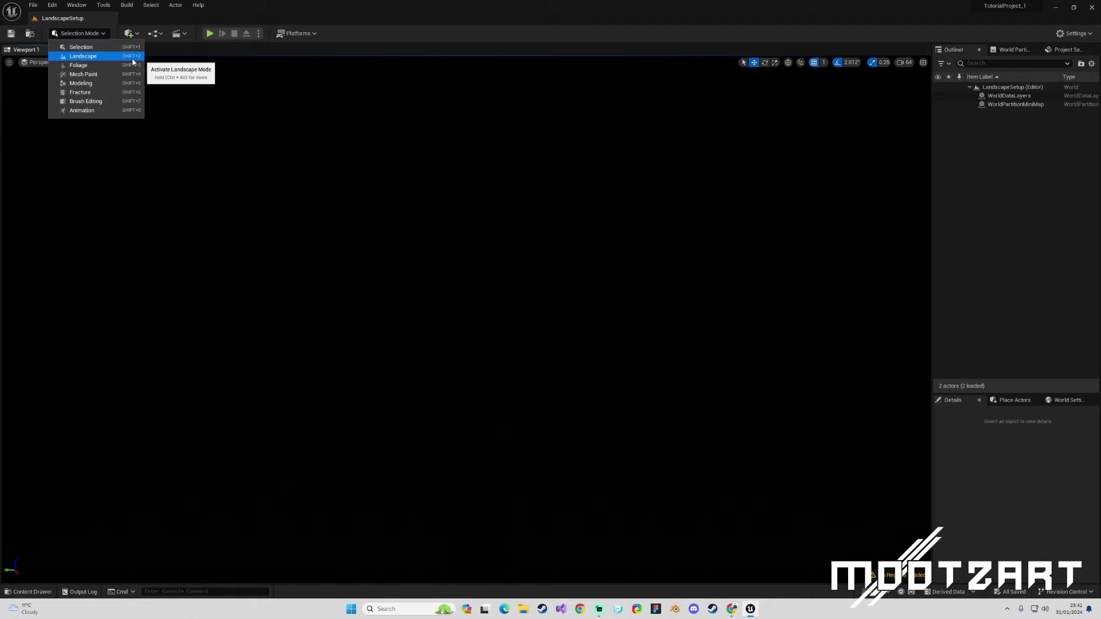
click(348, 241)
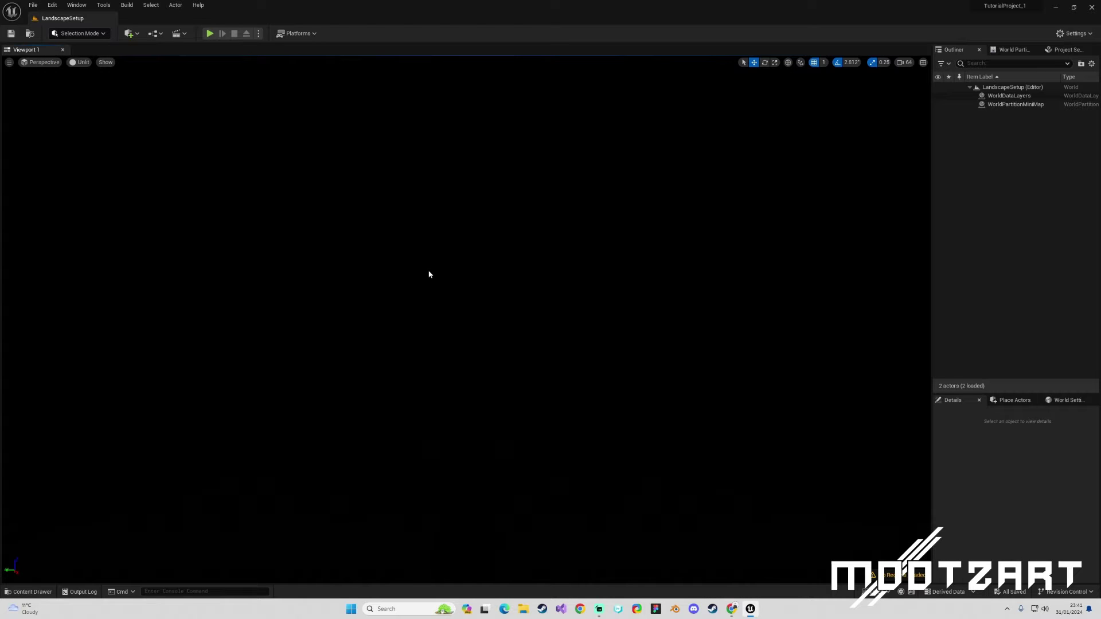
key(shift+2)
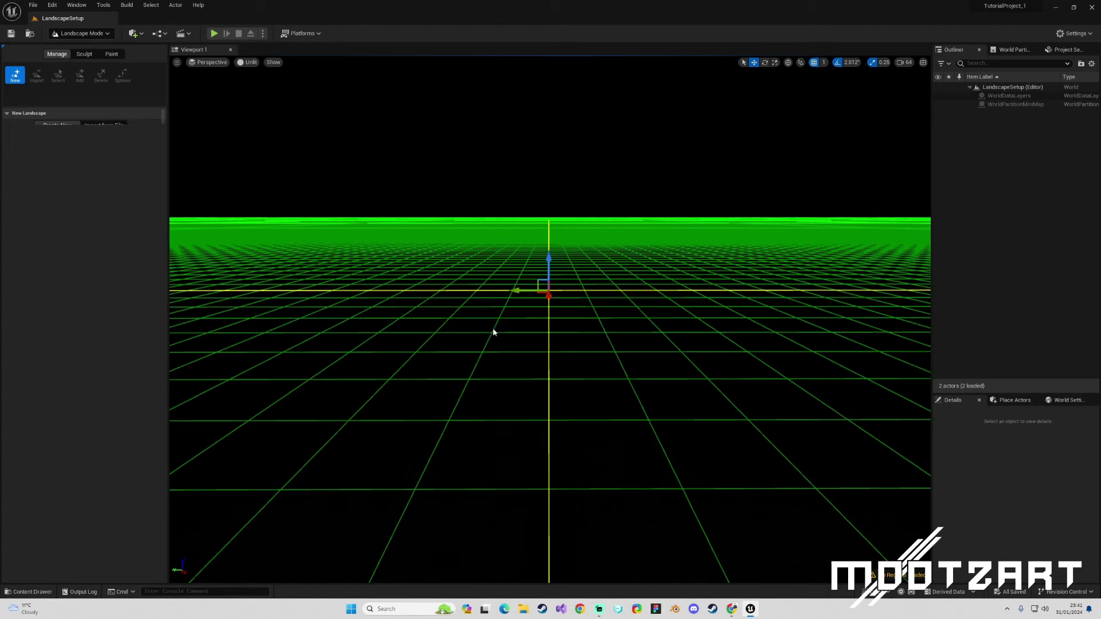
right_drag(493, 332, 493, 367)
scroll(551, 320, down, 10)
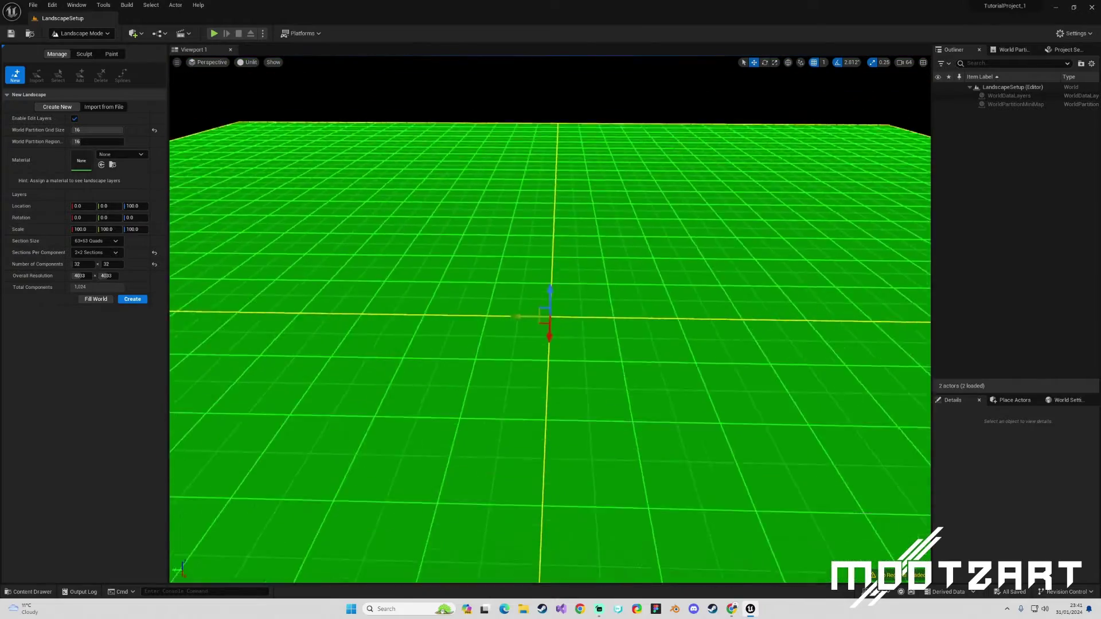
scroll(551, 320, down, 4)
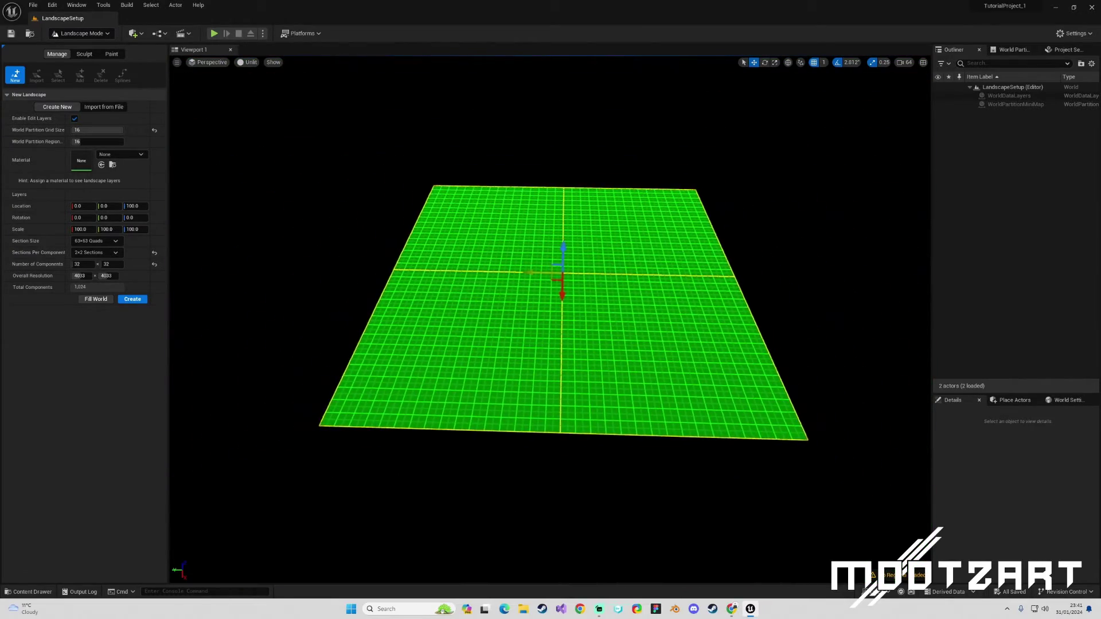
scroll(576, 360, up, 3)
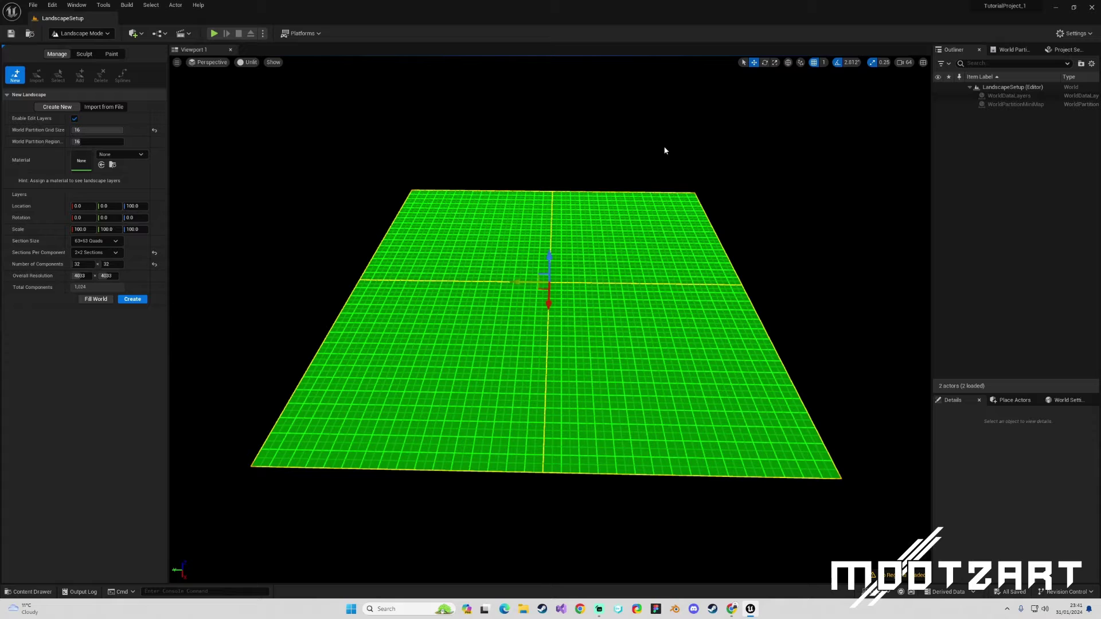
Reset the new landscape's World Partition Grid Size, Sections Per Component and Number of Components to their defaults, and widen the settings area
click(155, 130)
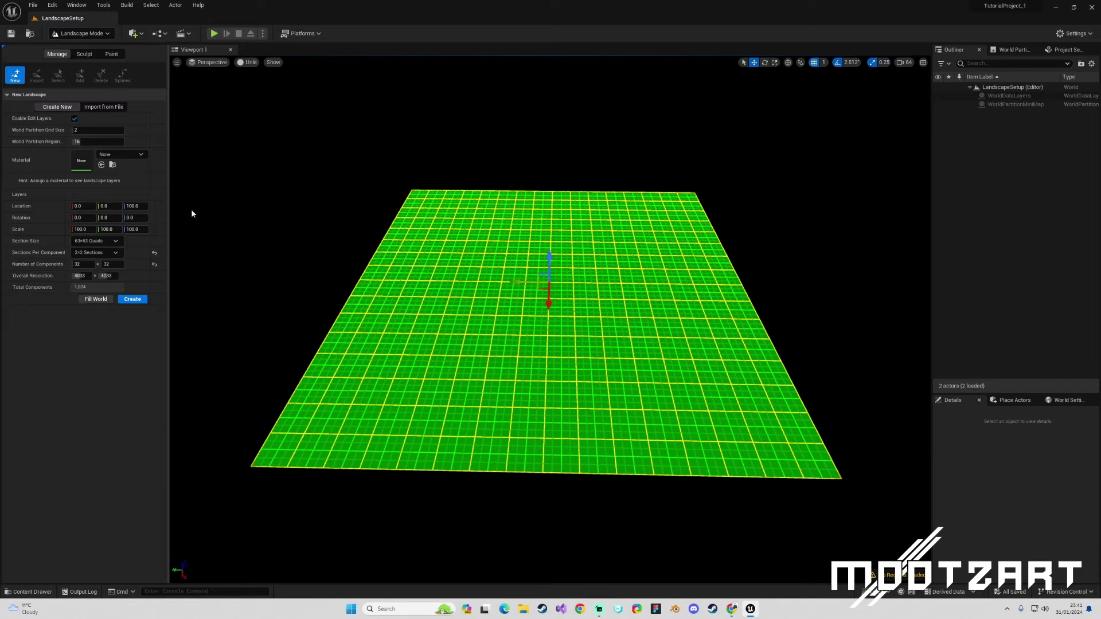
click(155, 253)
click(154, 265)
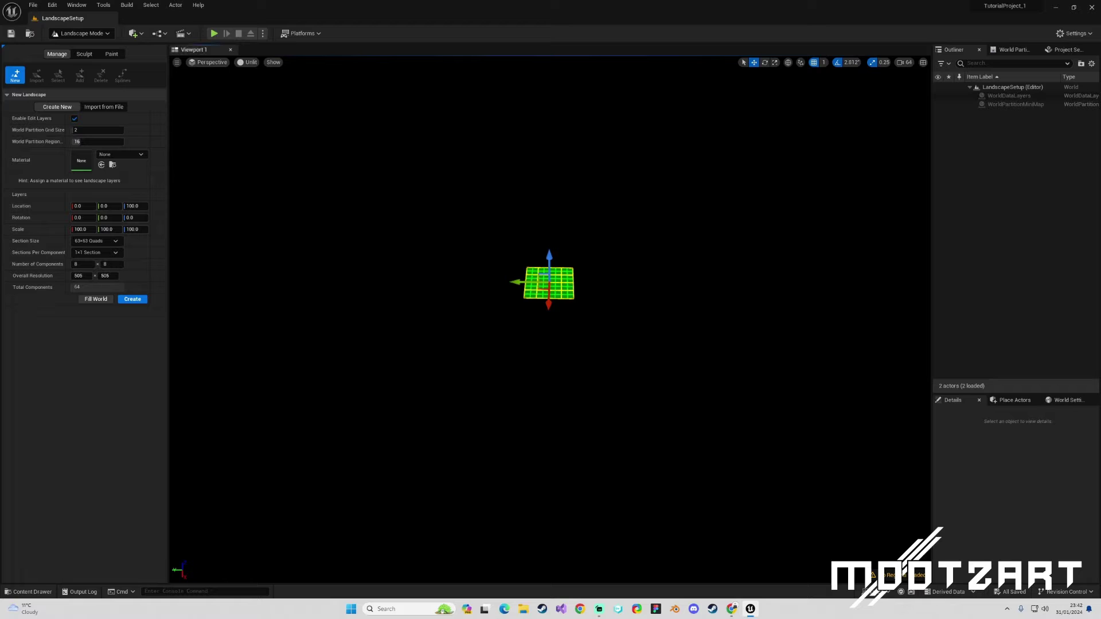
scroll(520, 344, up, 8)
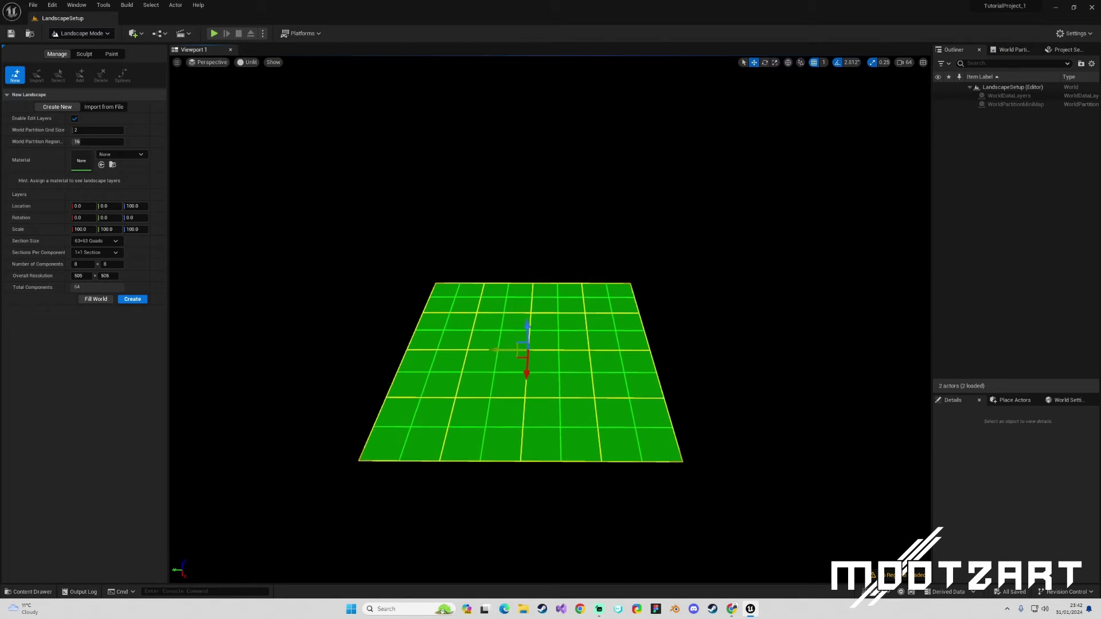
scroll(617, 275, down, 5)
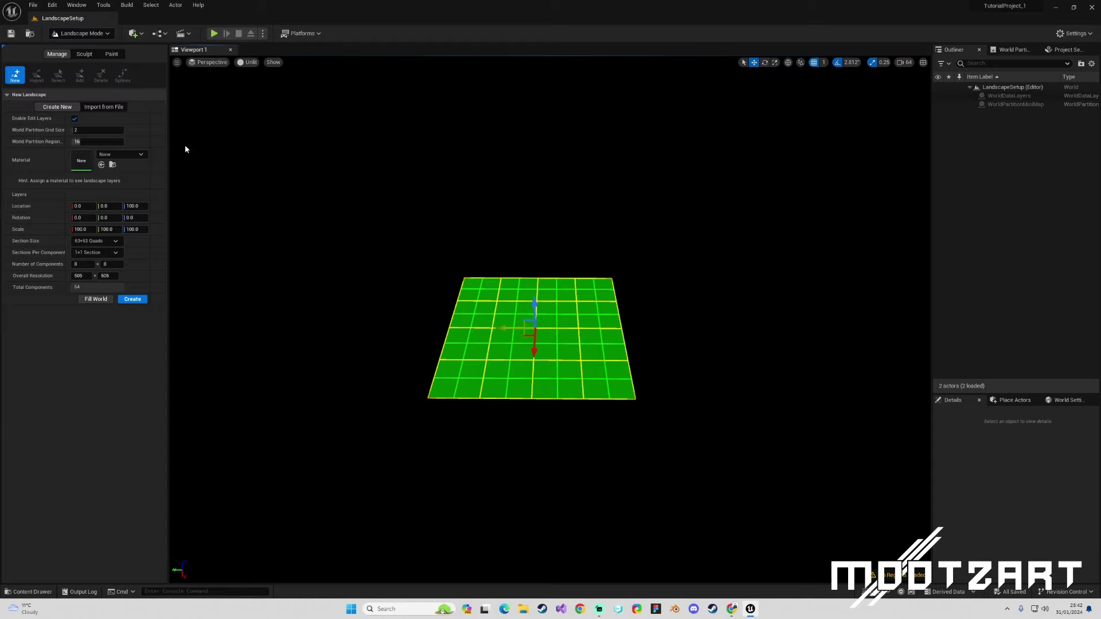
drag(170, 138, 231, 136)
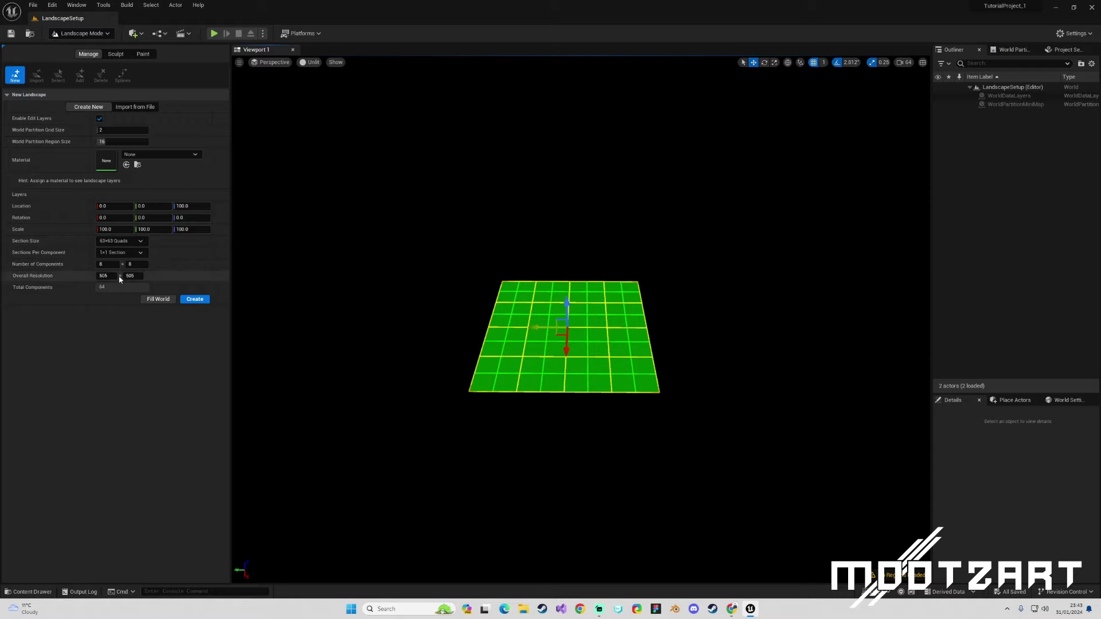
Set the new landscape's section size to 7×7 Quads and its number of components to 1 × 1
mouse_move(24, 245)
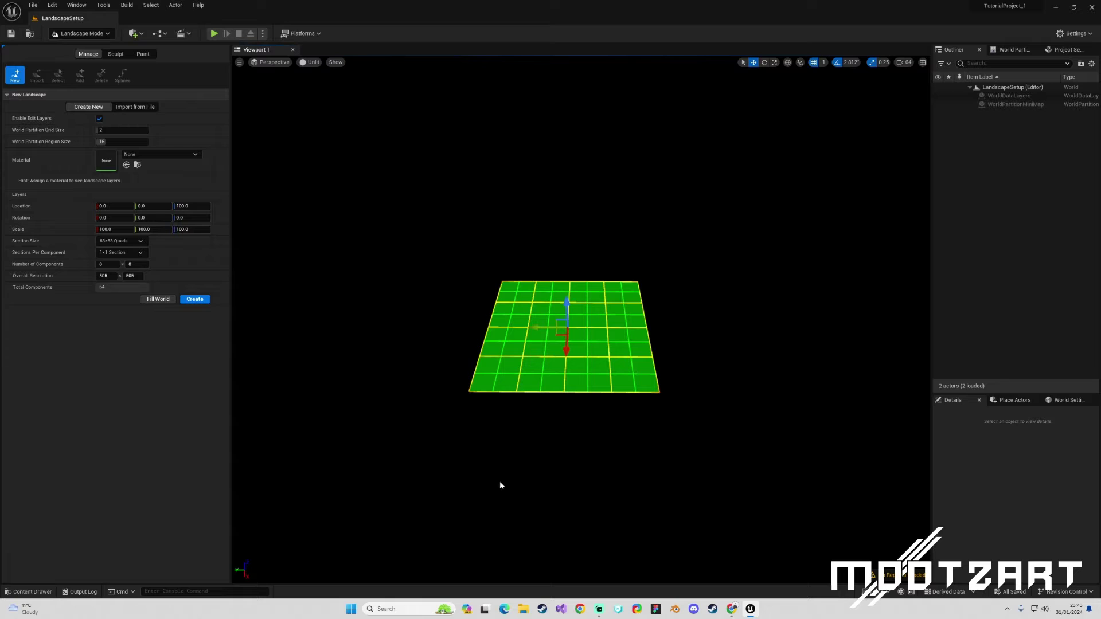
click(121, 248)
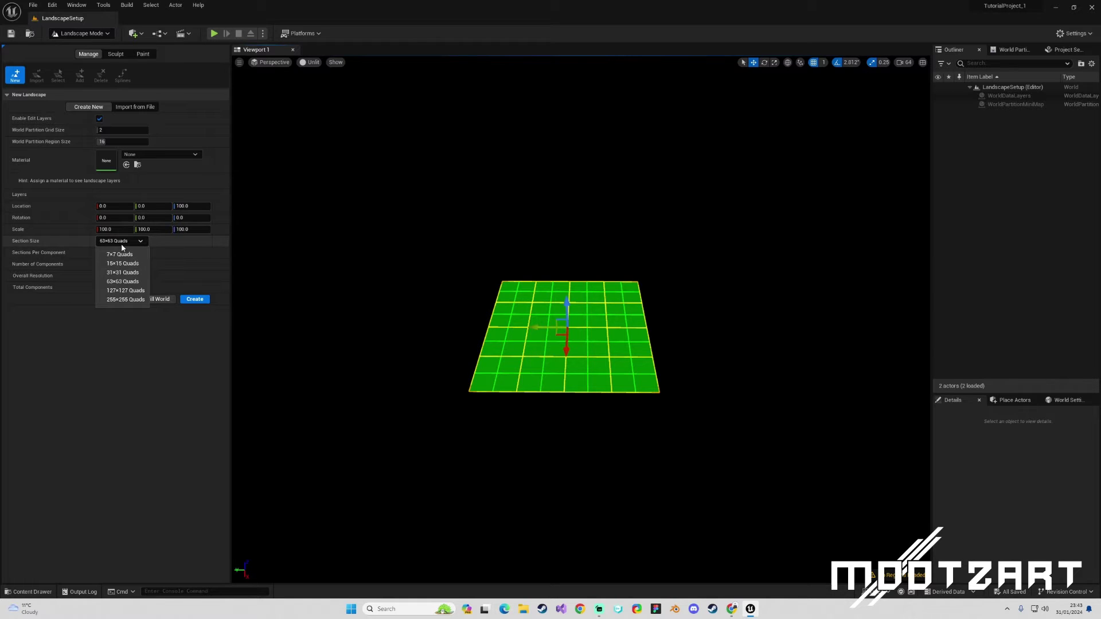
click(121, 253)
click(124, 256)
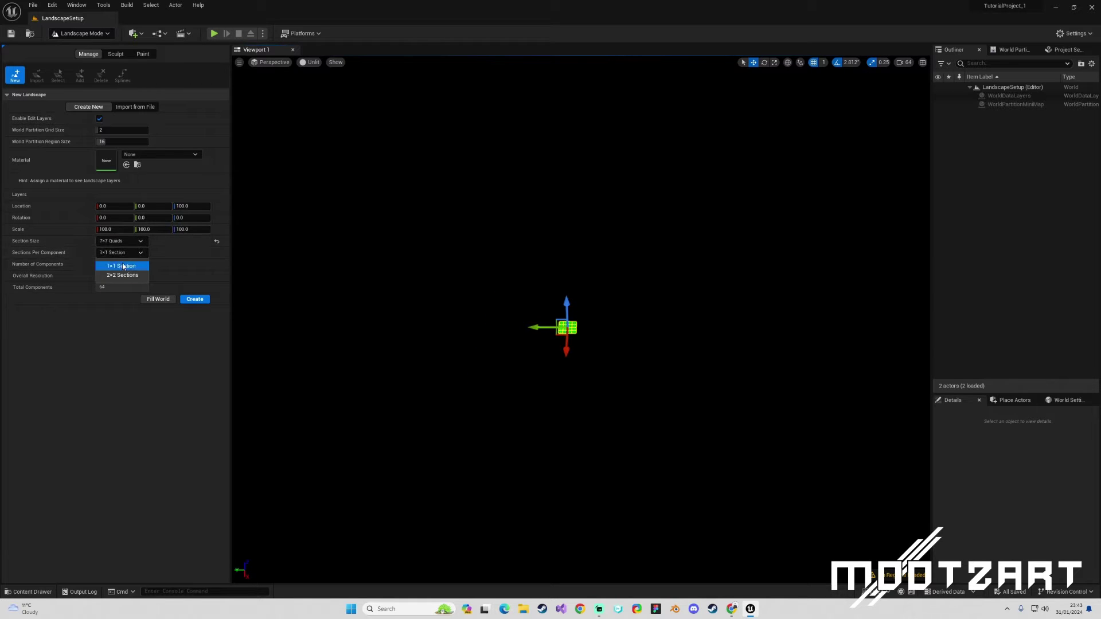
click(121, 265)
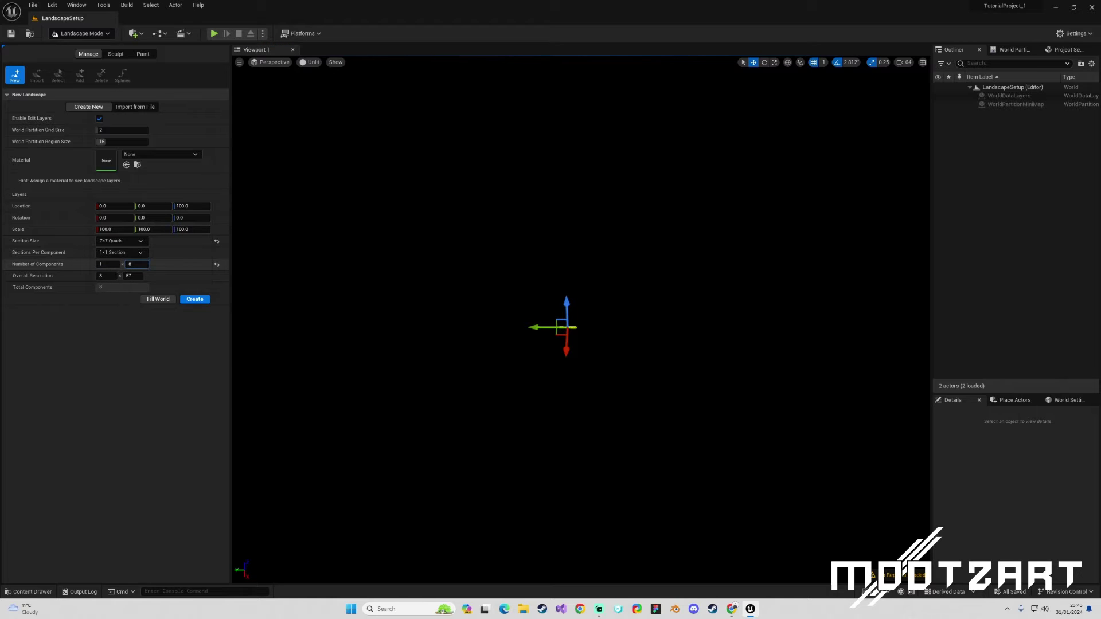
key(BackSpace)
text(1)
key(Return)
Reduce the viewport camera speed to 2 and frame the small landscape preview
click(911, 62)
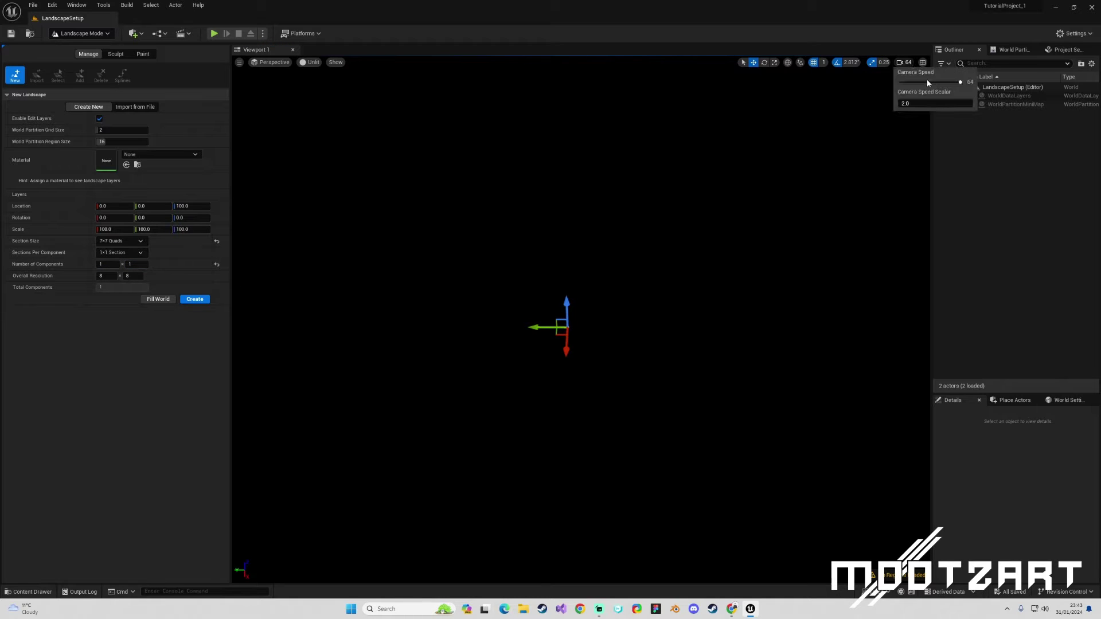
mouse_move(948, 85)
mouse_down()
mouse_move(936, 89)
mouse_move(956, 88)
mouse_up()
right_drag(736, 296, 735, 299)
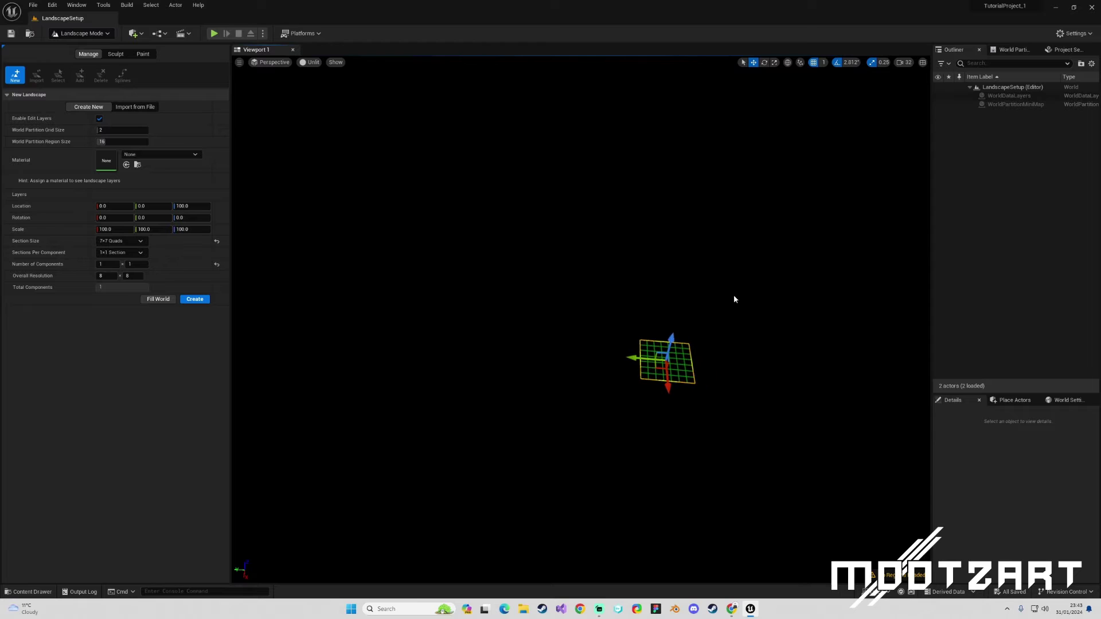
click(904, 62)
drag(954, 82, 918, 82)
right_drag(869, 211, 869, 211)
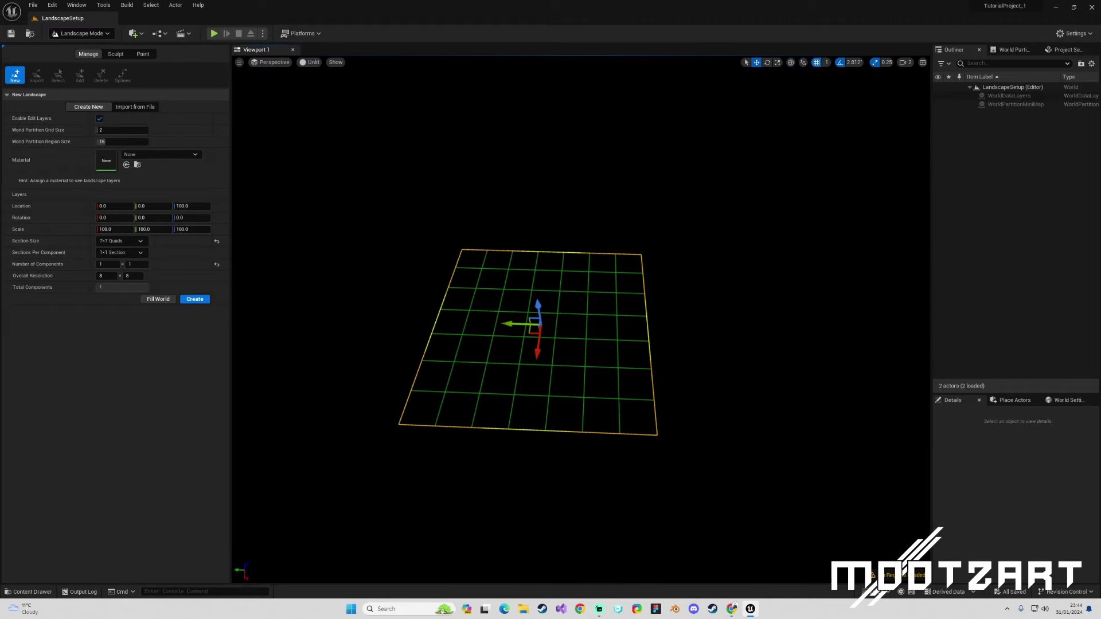
right_drag(848, 248, 848, 248)
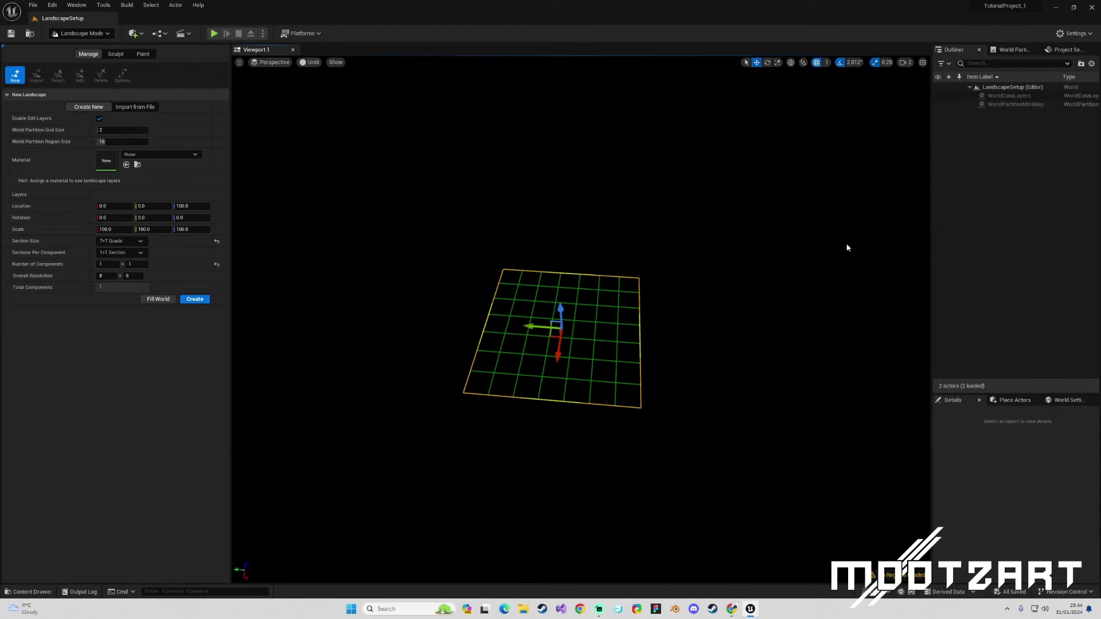
Narrow the Outliner and Details area to enlarge the viewport, and adjust the width of the landscape settings area
drag(931, 209, 935, 395)
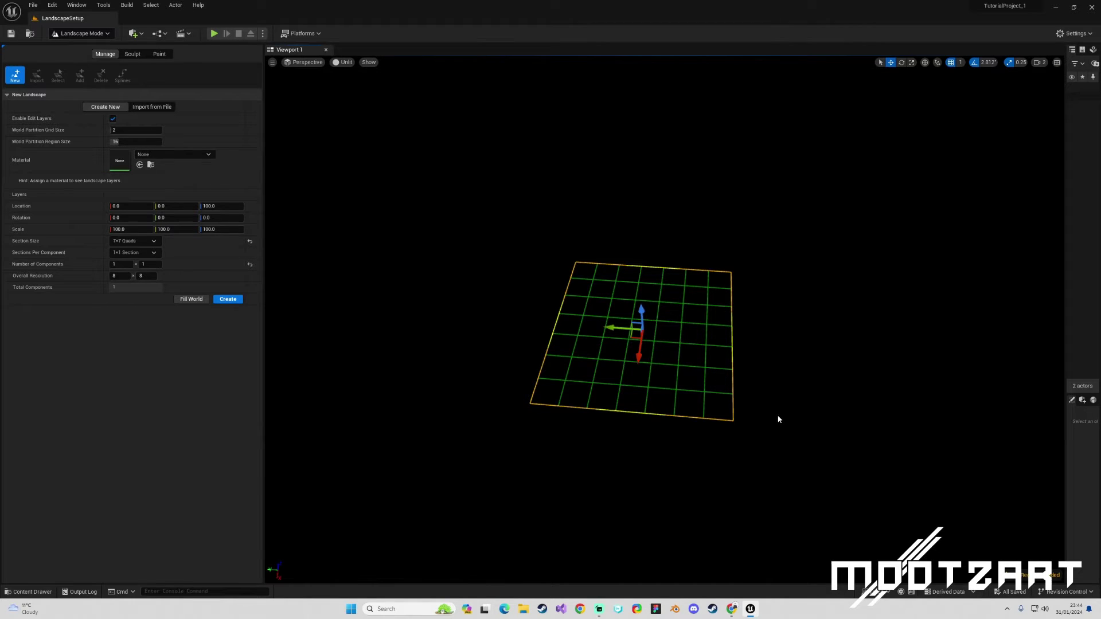
drag(263, 372, 258, 367)
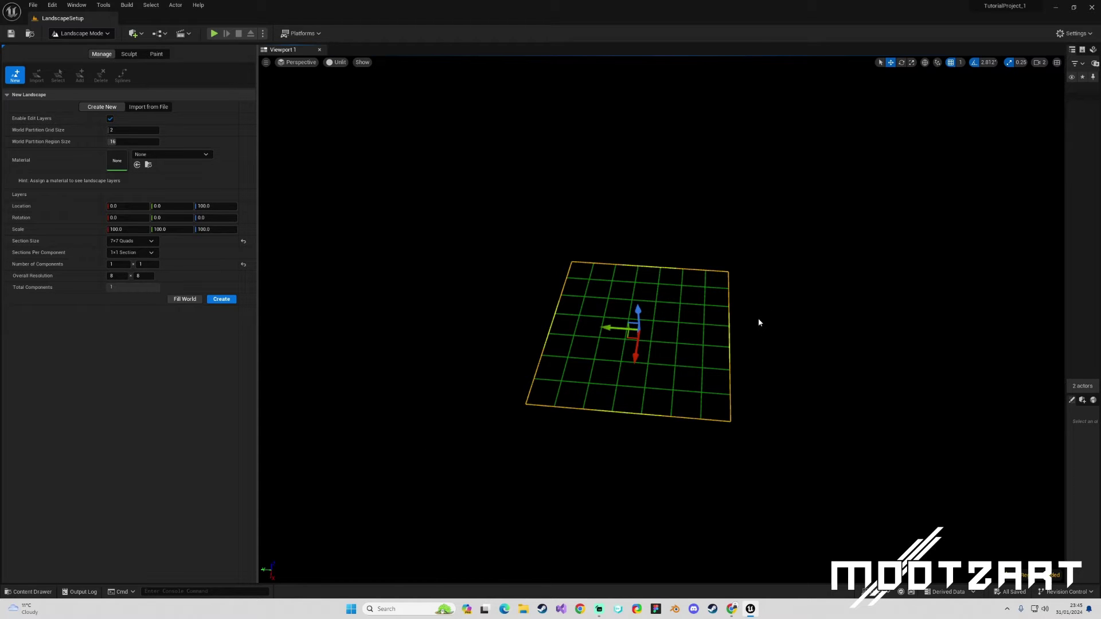
mouse_move(753, 316)
mouse_down()
mouse_move(747, 278)
mouse_move(732, 280)
mouse_move(743, 323)
mouse_up()
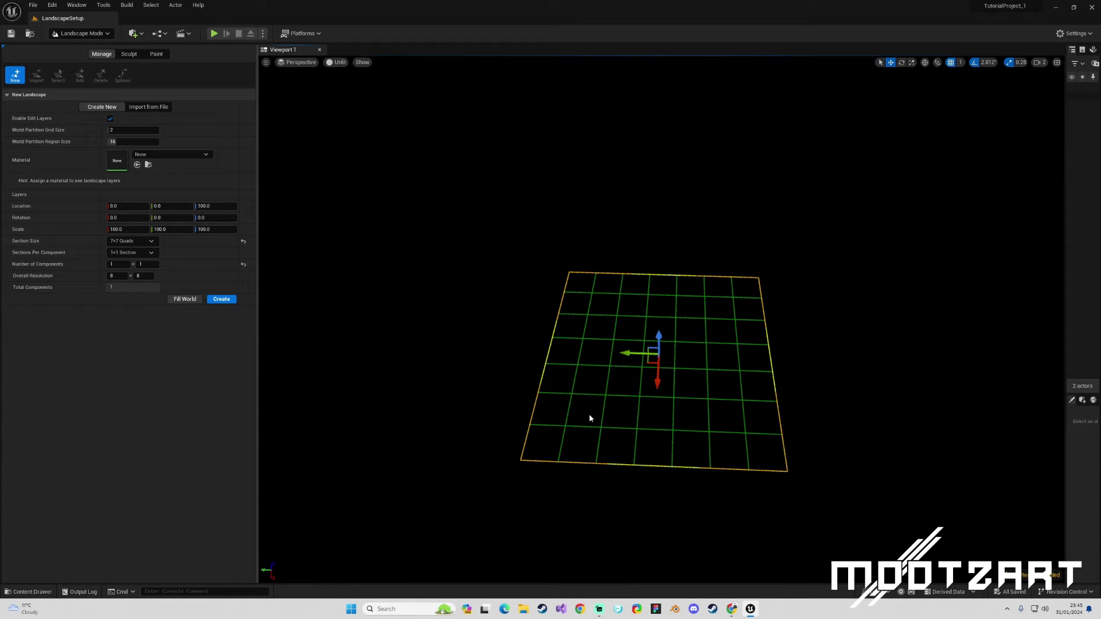
Switch to the browser and read the Landscape Components explanation in the Landscape Technical Guide, and return to Unreal Editor
click(732, 610)
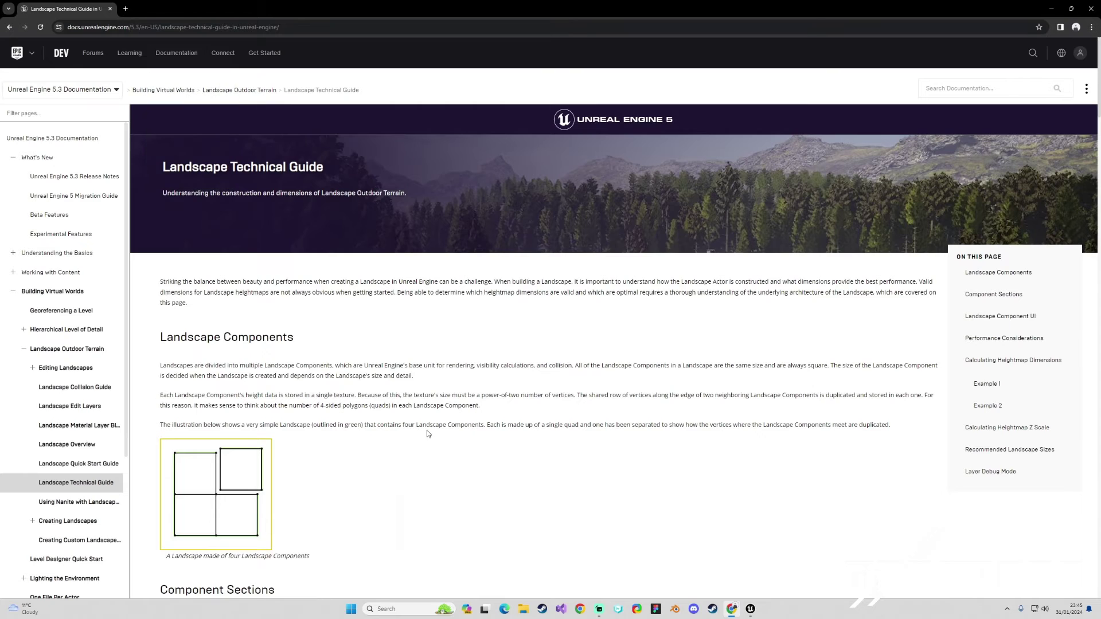
scroll(379, 436, down, 2)
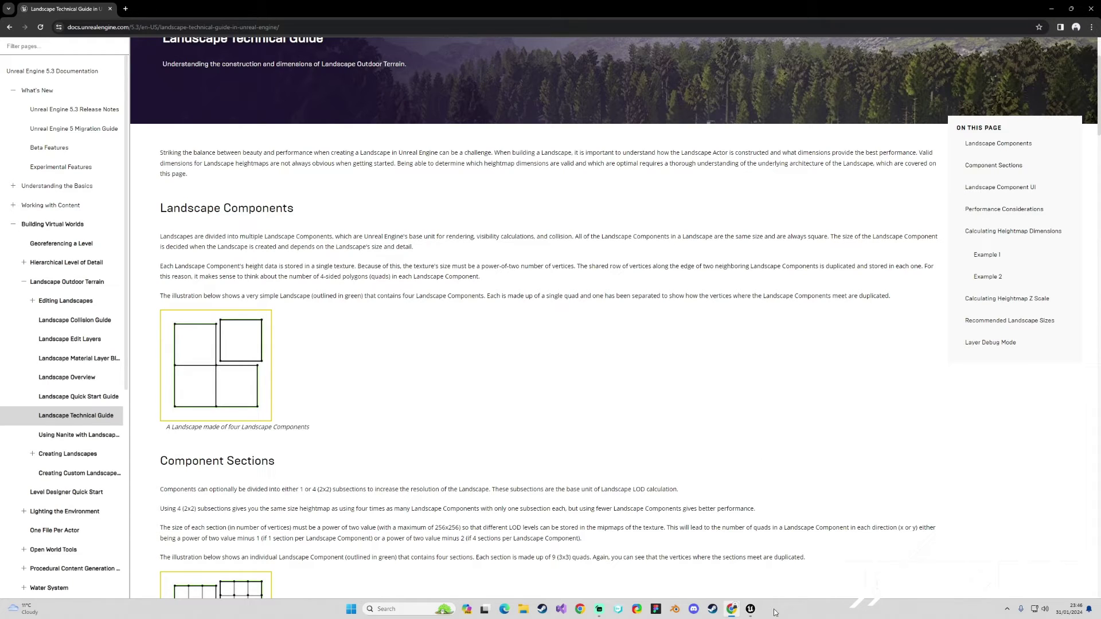
click(751, 610)
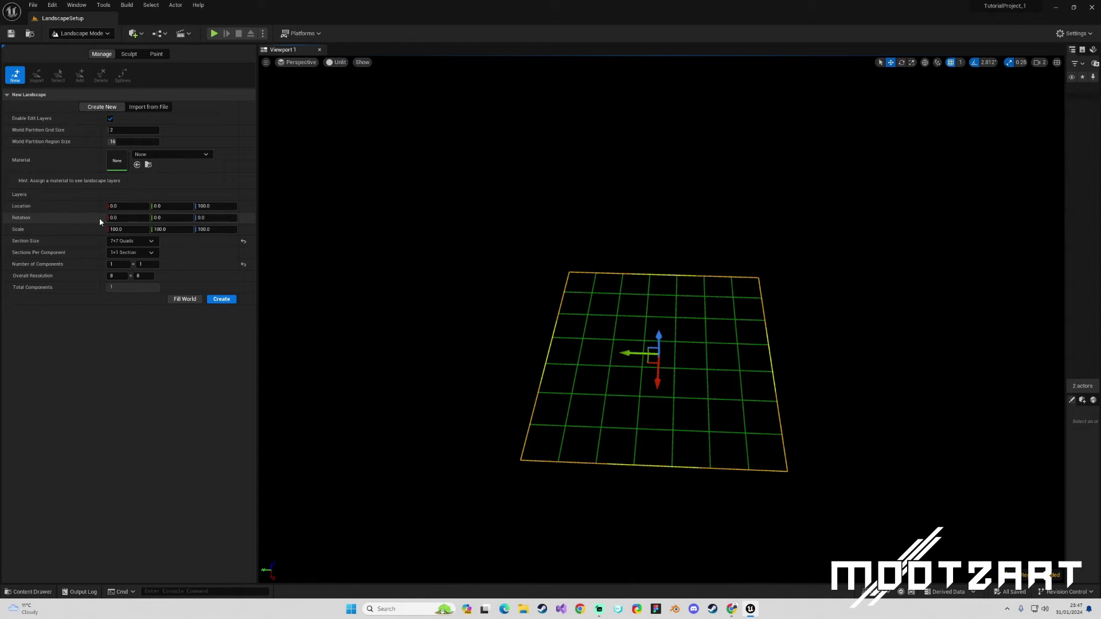
Compare section sizes of 15×15 Quads and 31×31 Quads on the one-component landscape preview
click(131, 241)
click(124, 265)
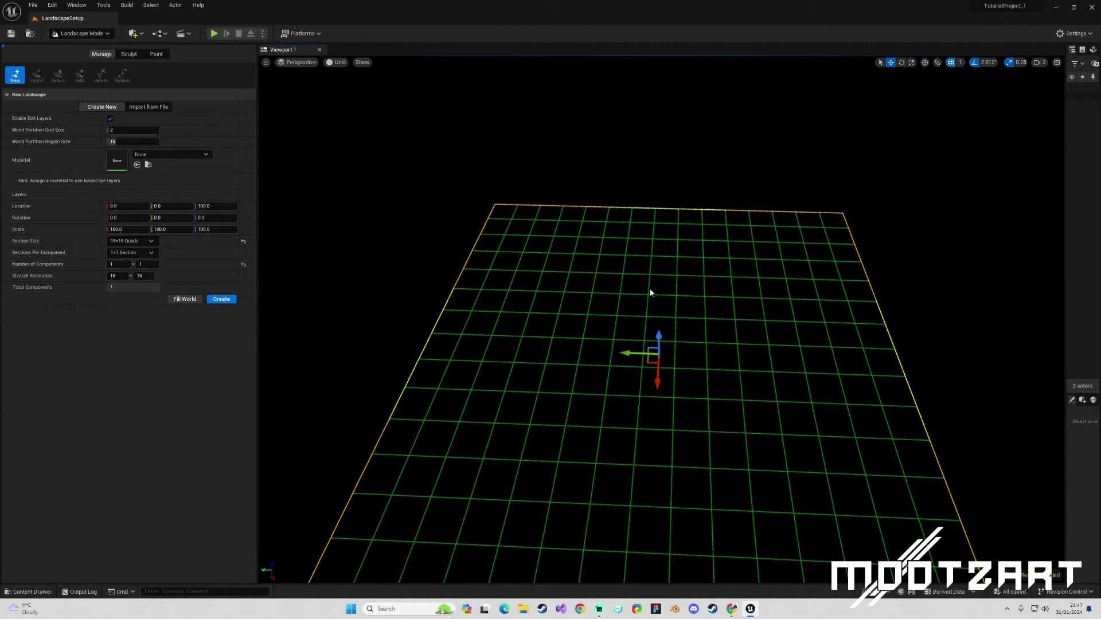
drag(654, 292, 541, 241)
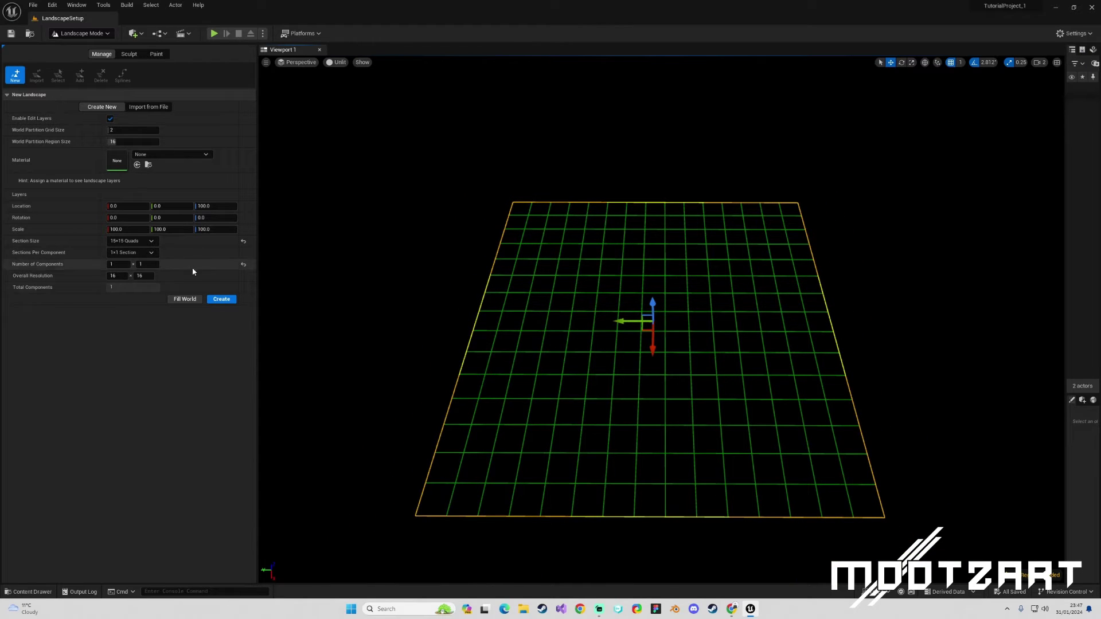
click(145, 243)
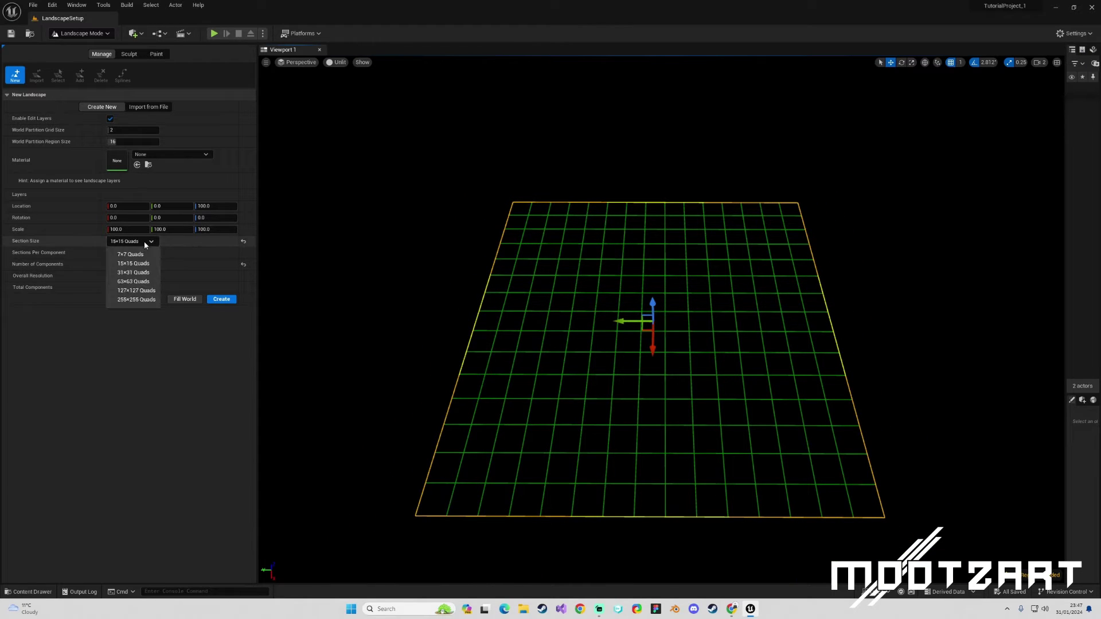
click(133, 273)
scroll(421, 233, down, 5)
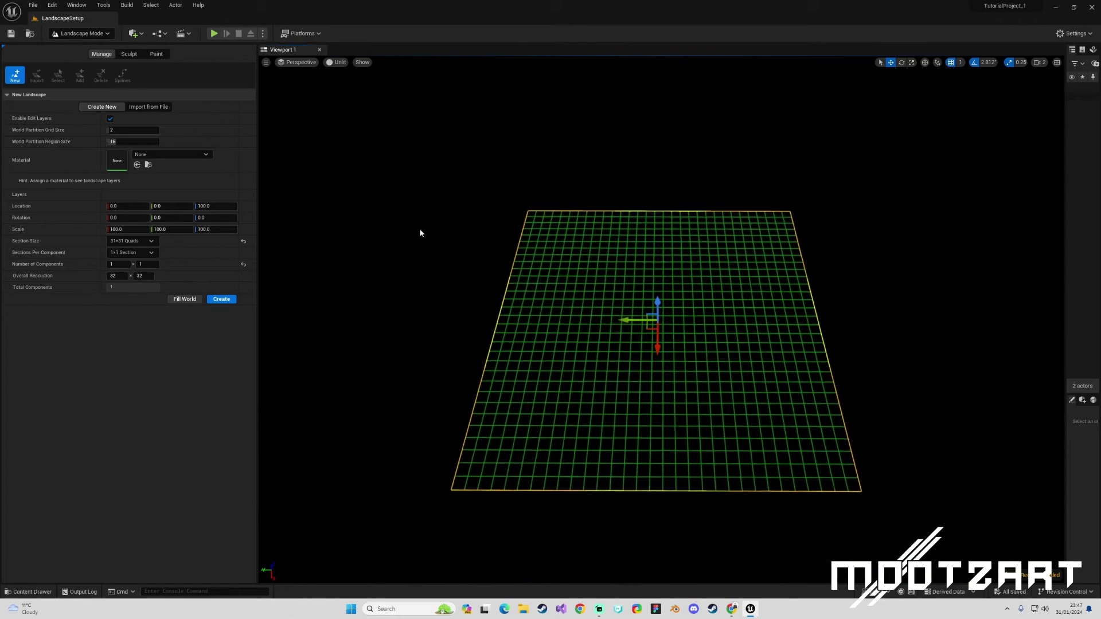
Set the landscape's section size to 63×63 Quads and fit the preview in view
click(146, 242)
click(146, 283)
scroll(524, 285, down, 5)
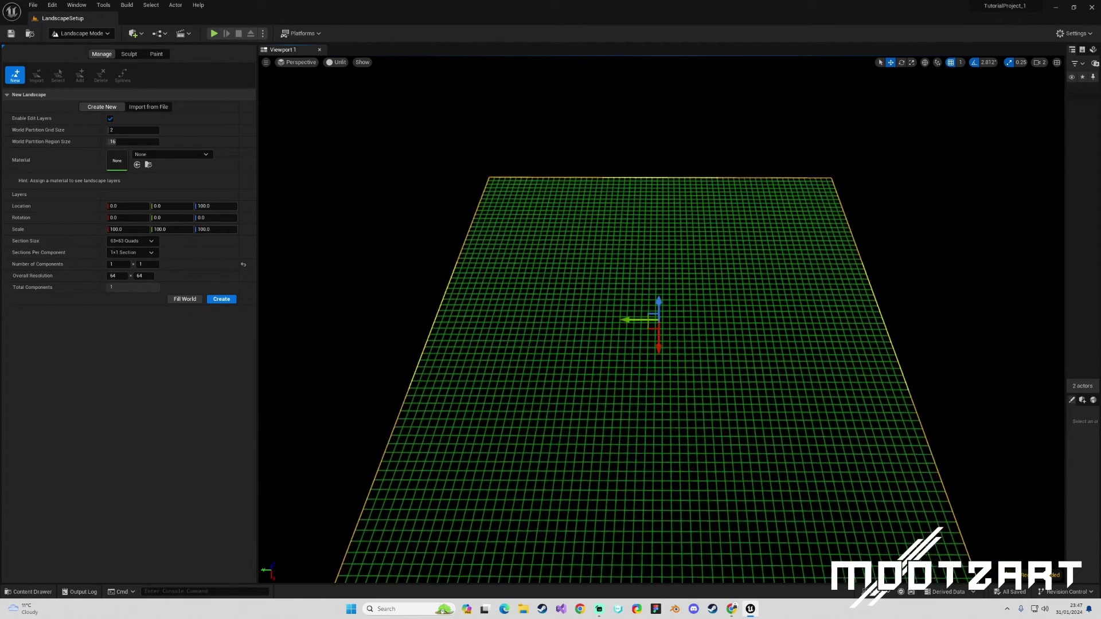
Set the landscape's section size to 7×7 Quads and look at the available sections-per-component options
click(150, 241)
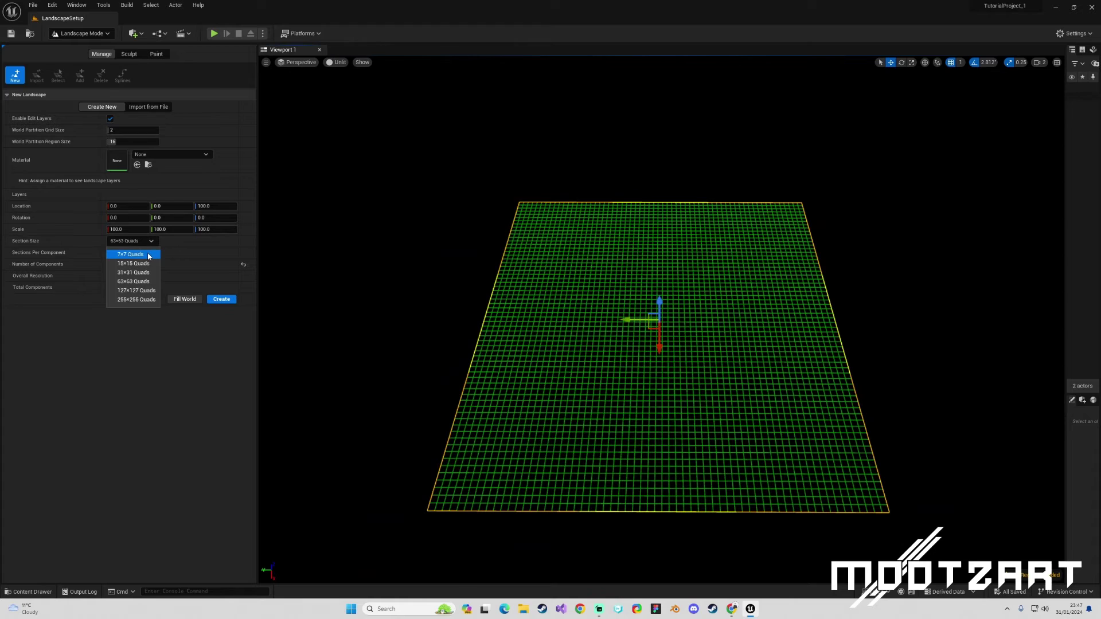
click(148, 254)
scroll(576, 263, up, 5)
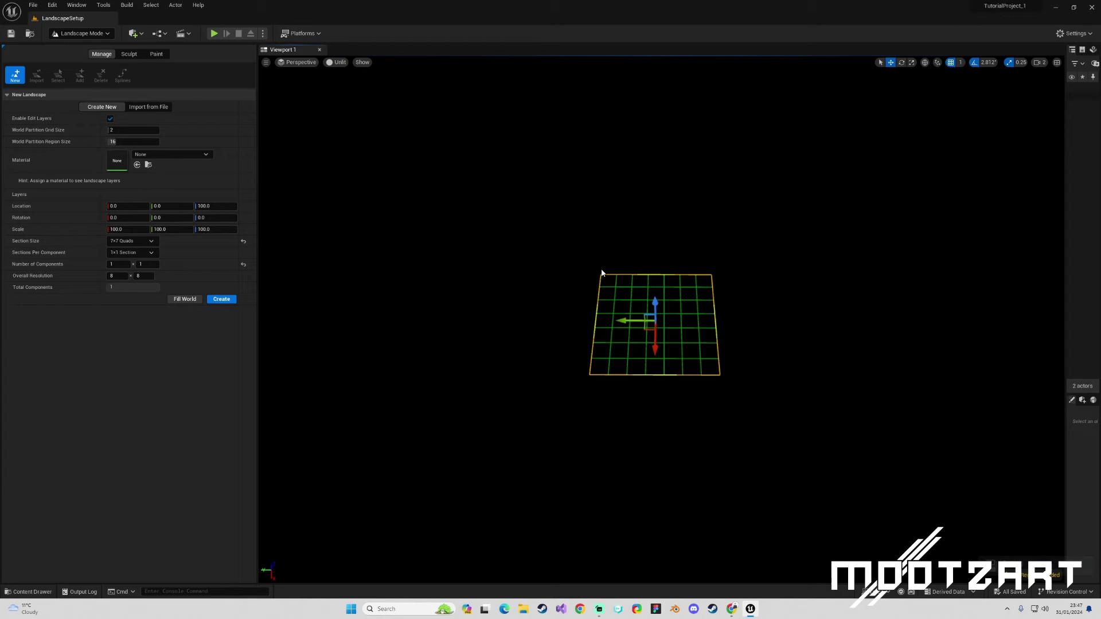
click(134, 253)
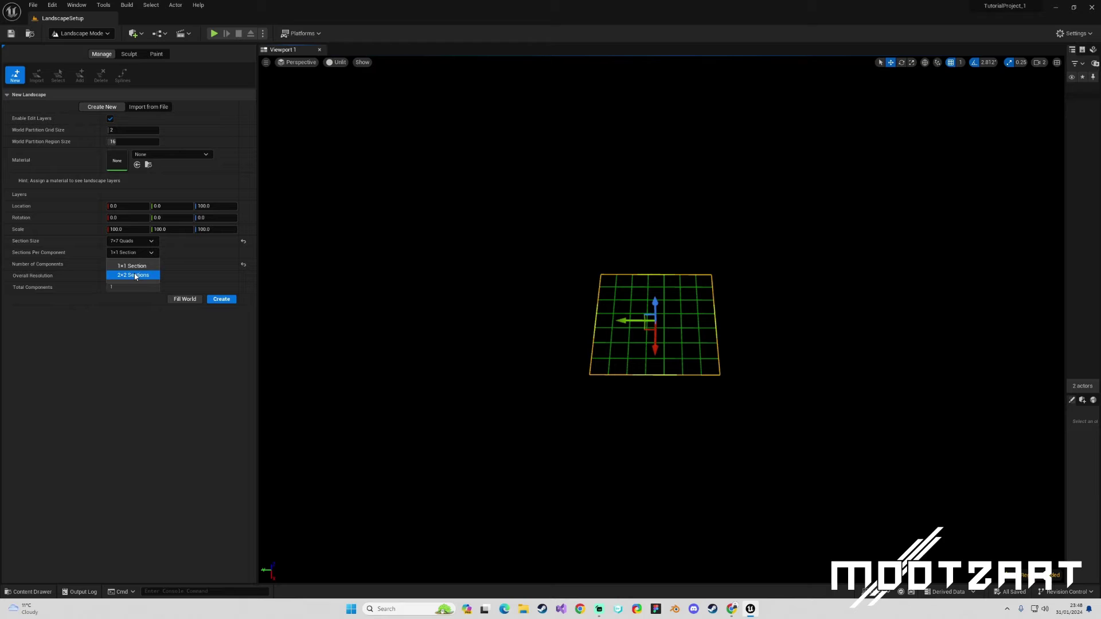
click(146, 334)
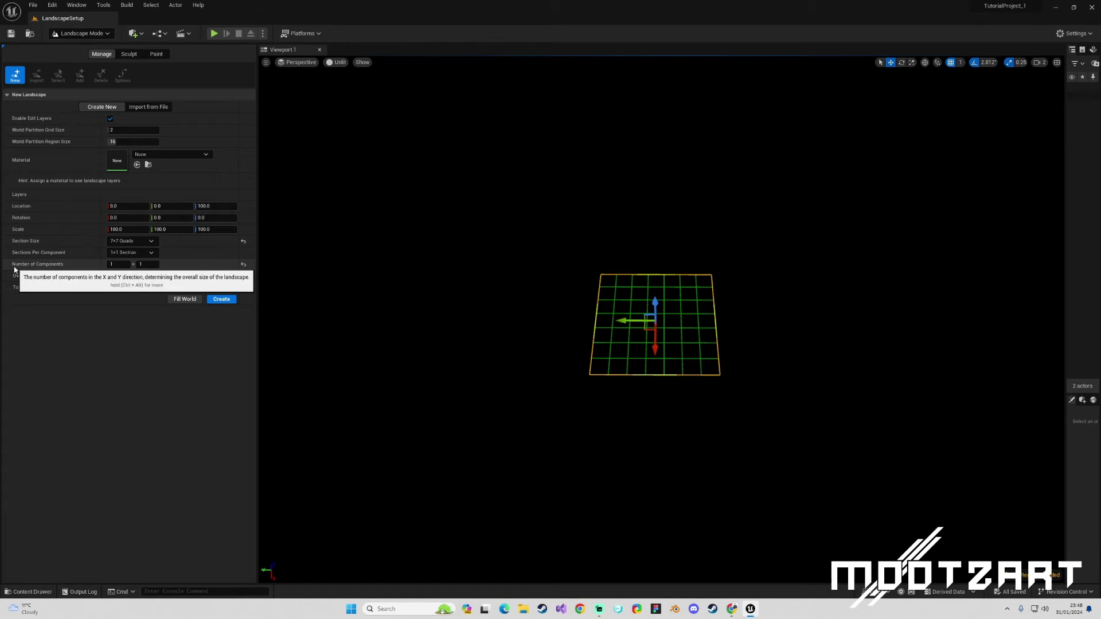
Set the number of components to 2×2 while keeping 1×1 Section per component
click(117, 264)
text(2)
key(Tab)
text(2)
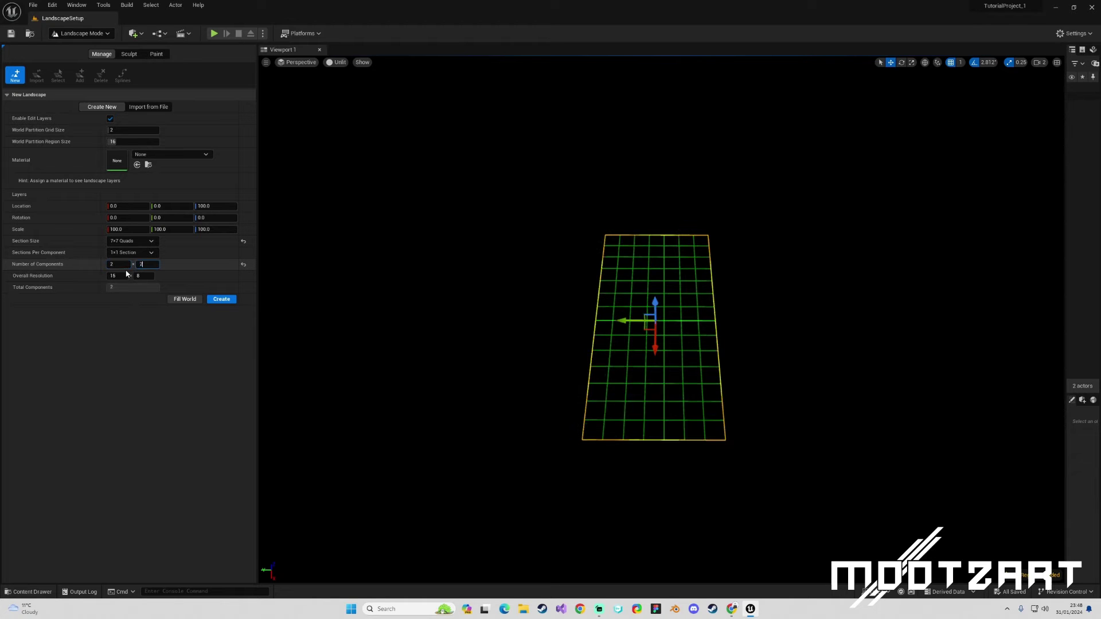
key(Return)
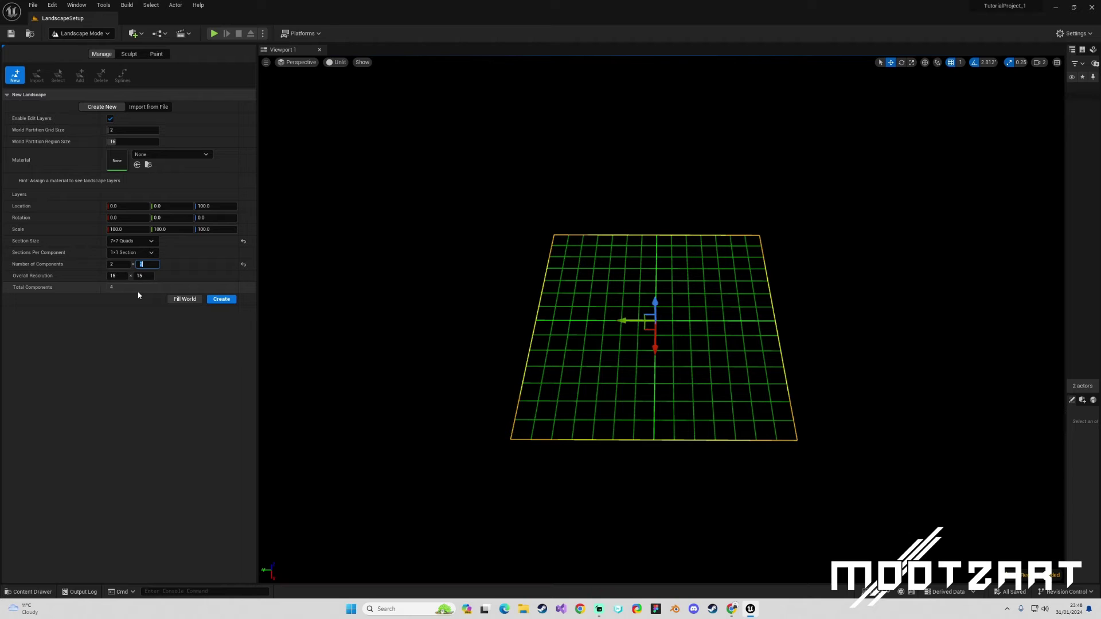
click(357, 291)
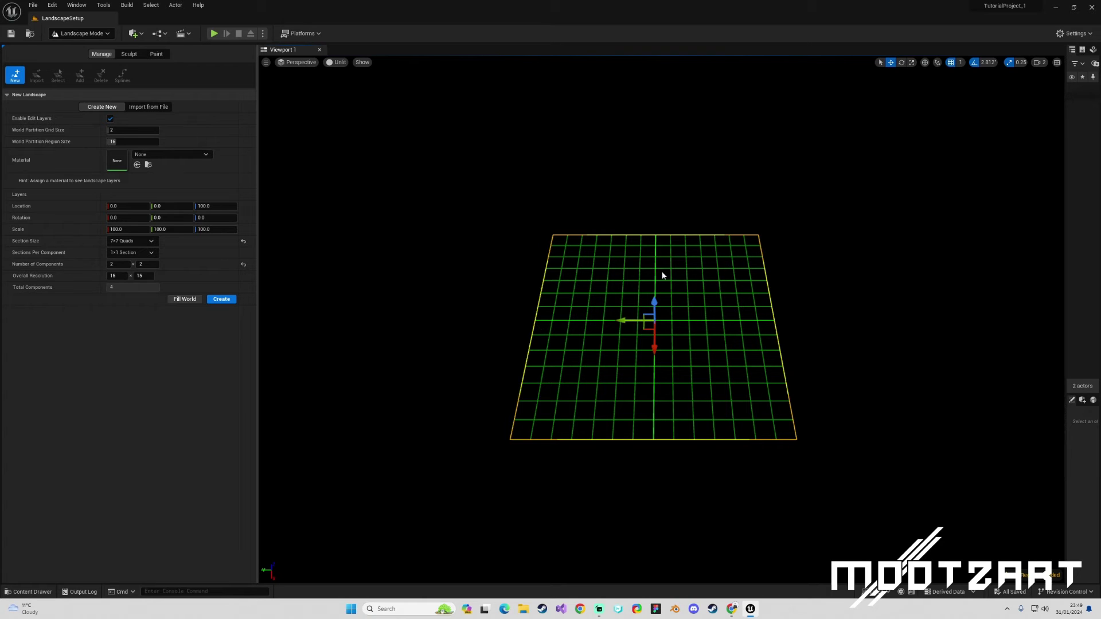
Return the number of components to 1×1 for the 7×7 Quads landscape
click(121, 264)
text(1)
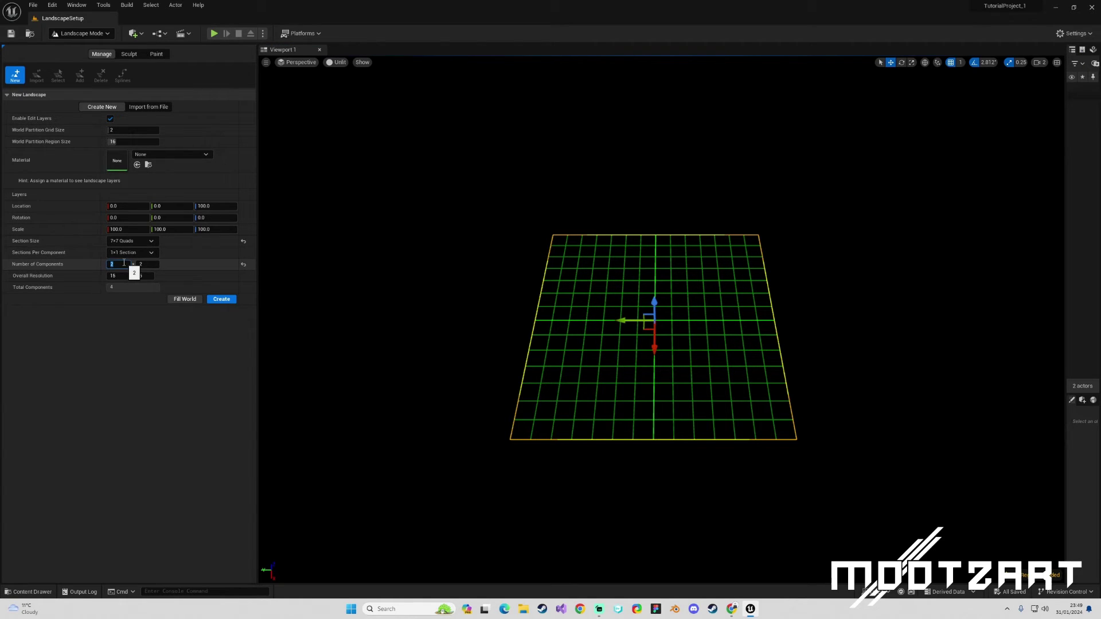
key(Tab)
text(1)
key(Return)
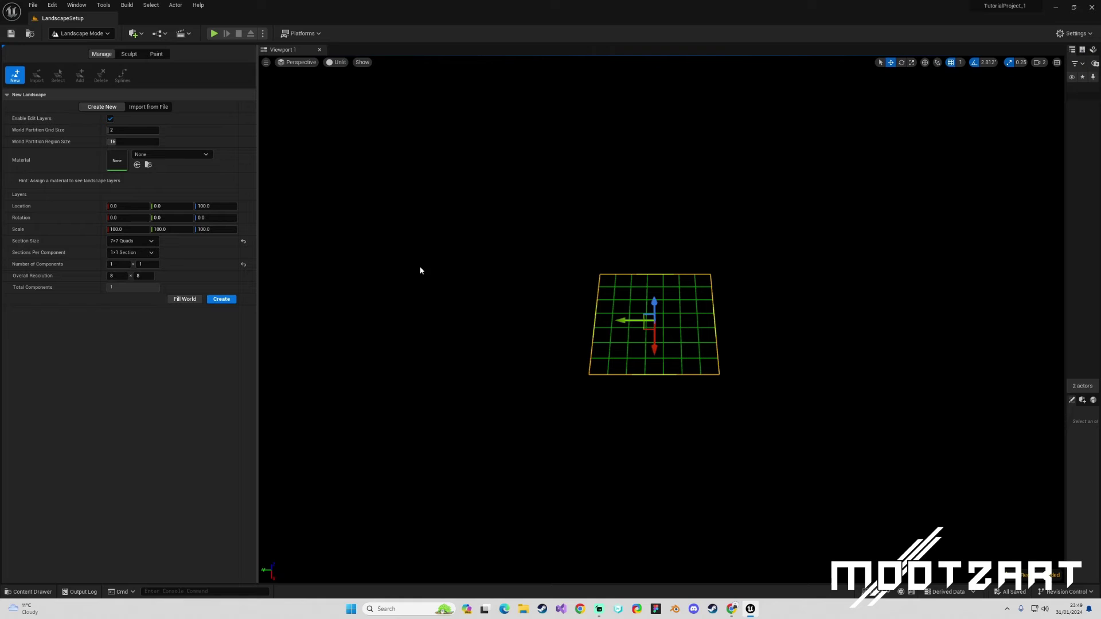
Set sections per component to 2×2 Sections and inspect the single-component grid from different angles
click(138, 253)
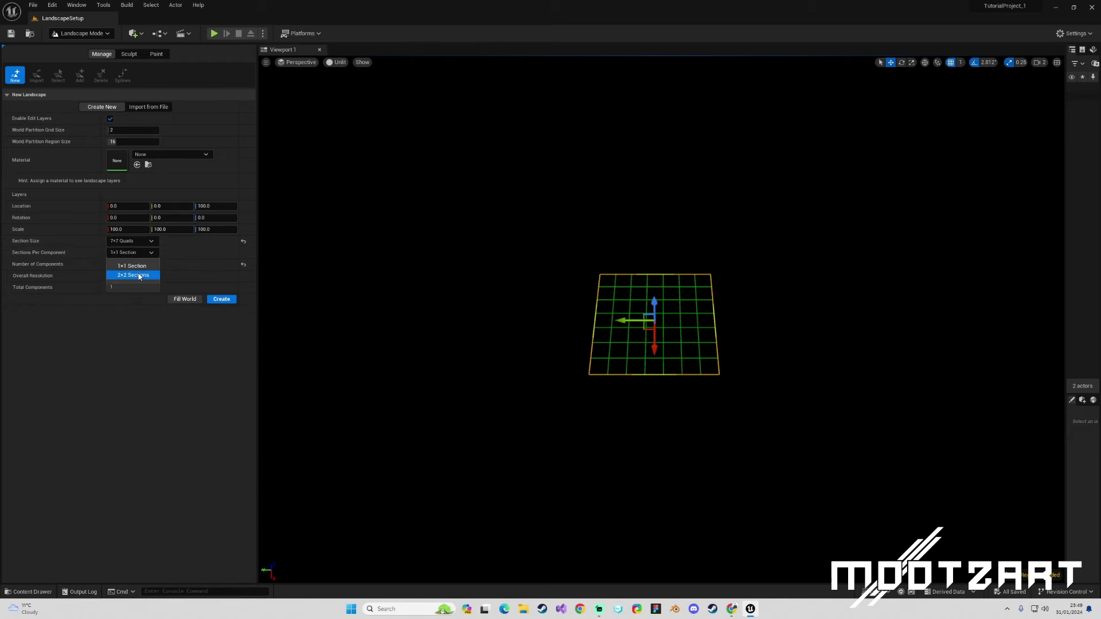
click(138, 274)
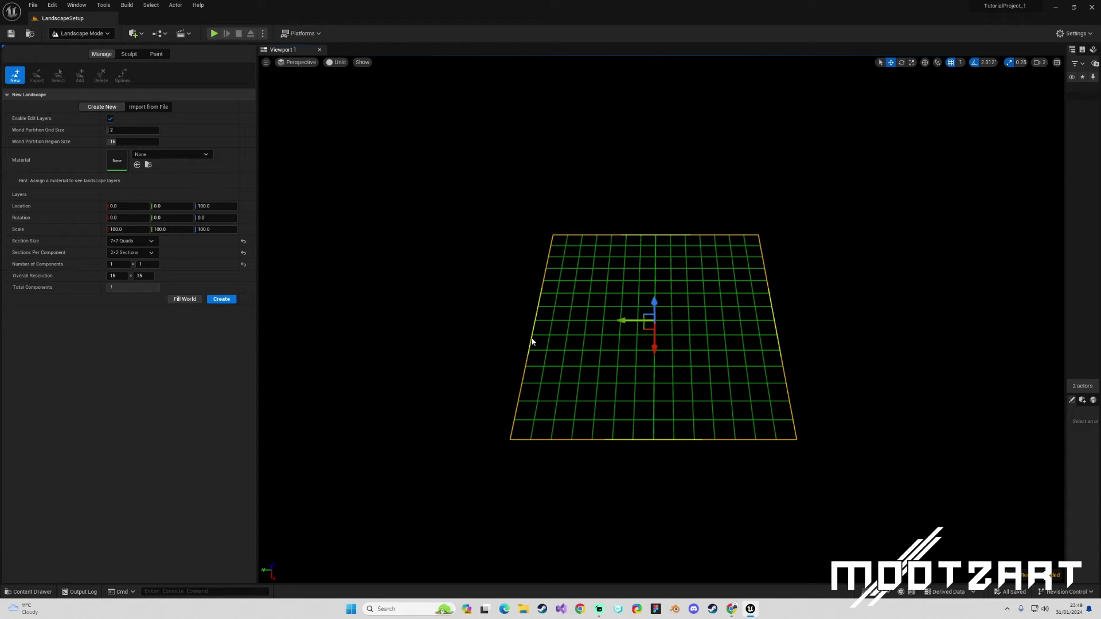
scroll(654, 339, up, 6)
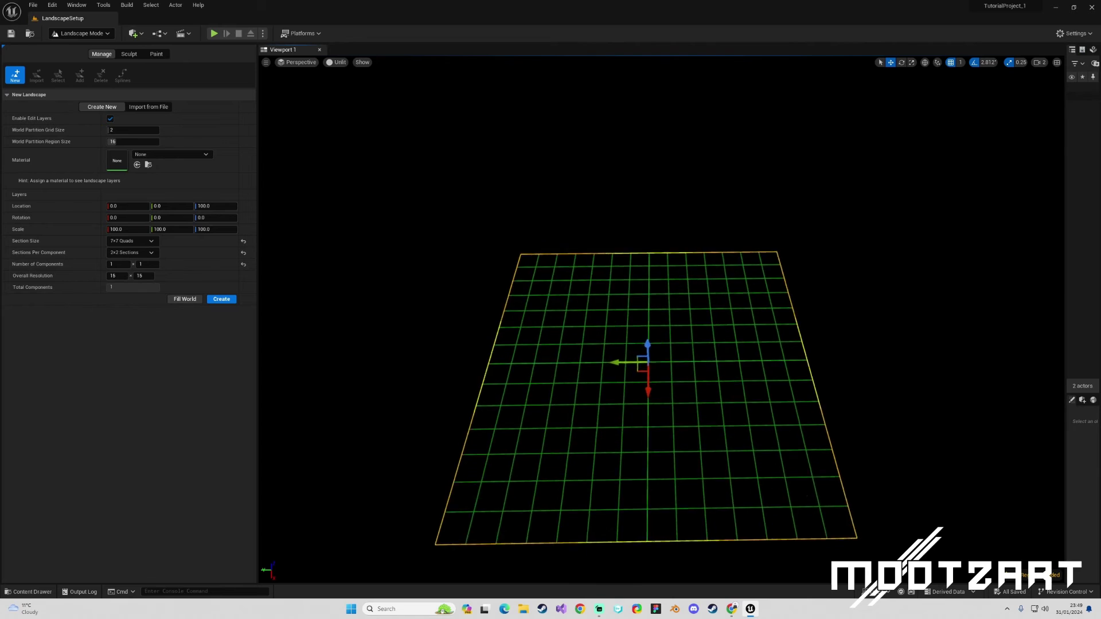
scroll(654, 338, down, 8)
alt+drag(654, 338, 651, 364)
scroll(651, 364, up, 1)
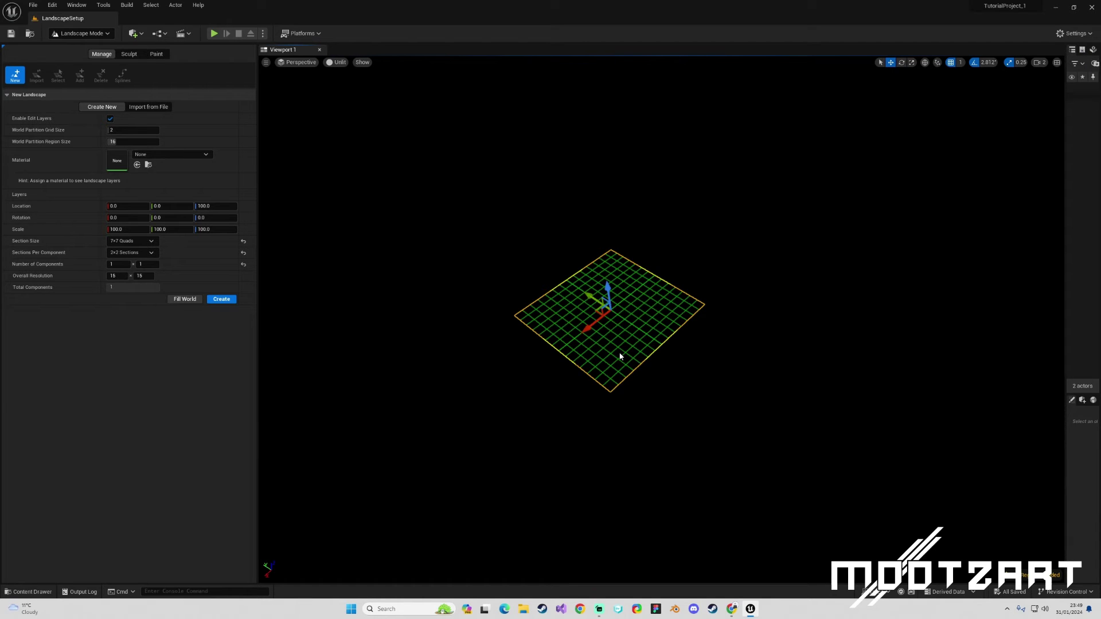
alt+drag(791, 392, 688, 319)
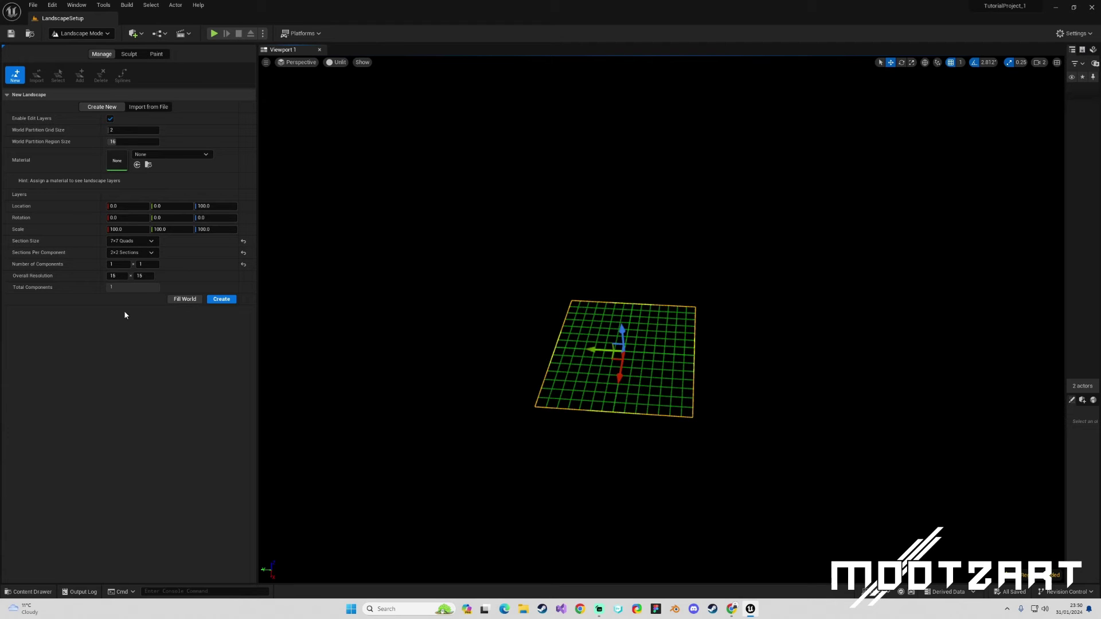
Set the number of components to 2×2 with 2×2 Sections per component
click(118, 264)
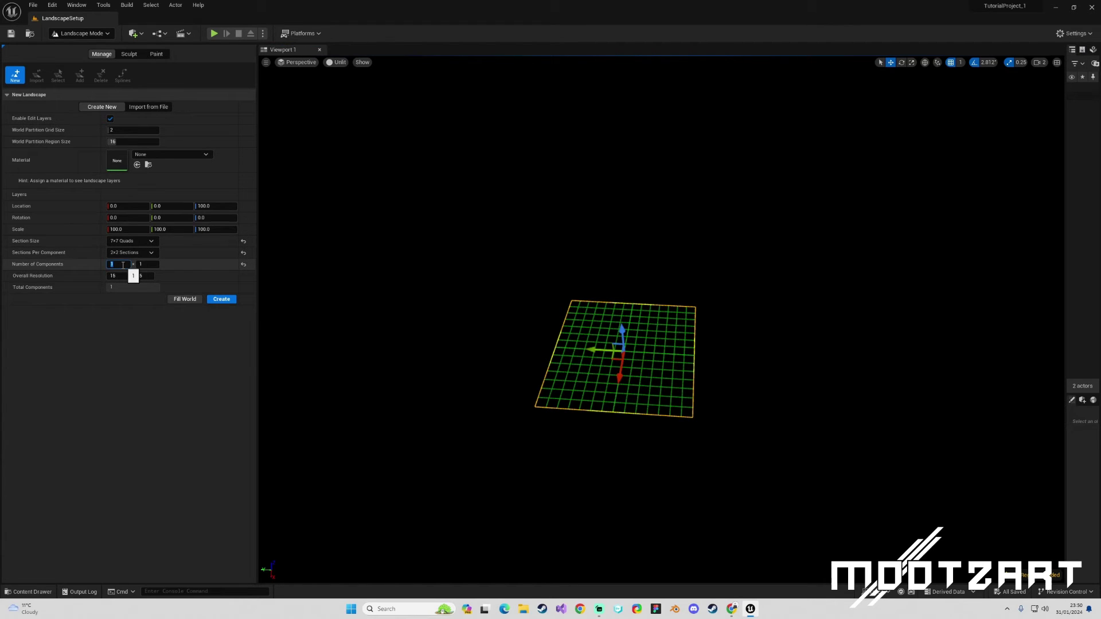
text(2)
key(Tab)
text(2)
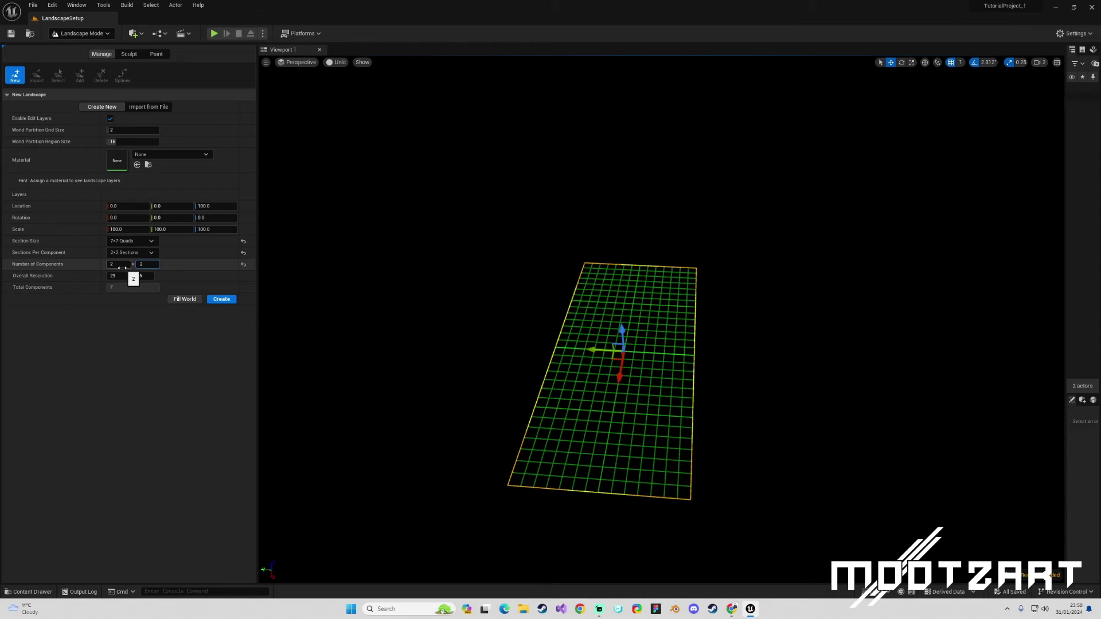
key(Return)
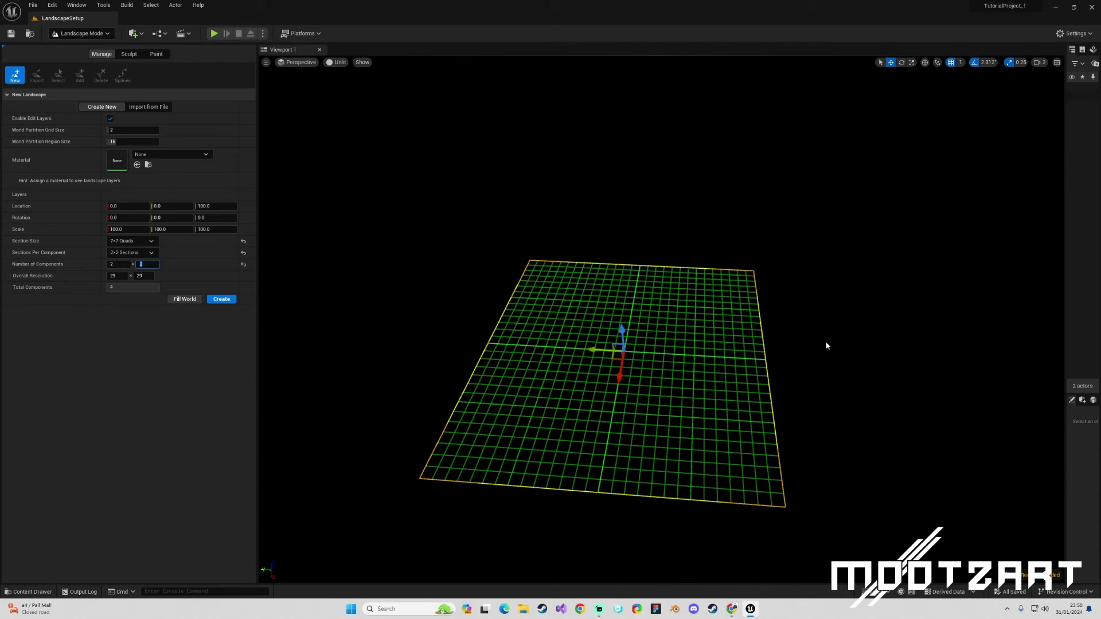
right_drag(970, 417, 975, 412)
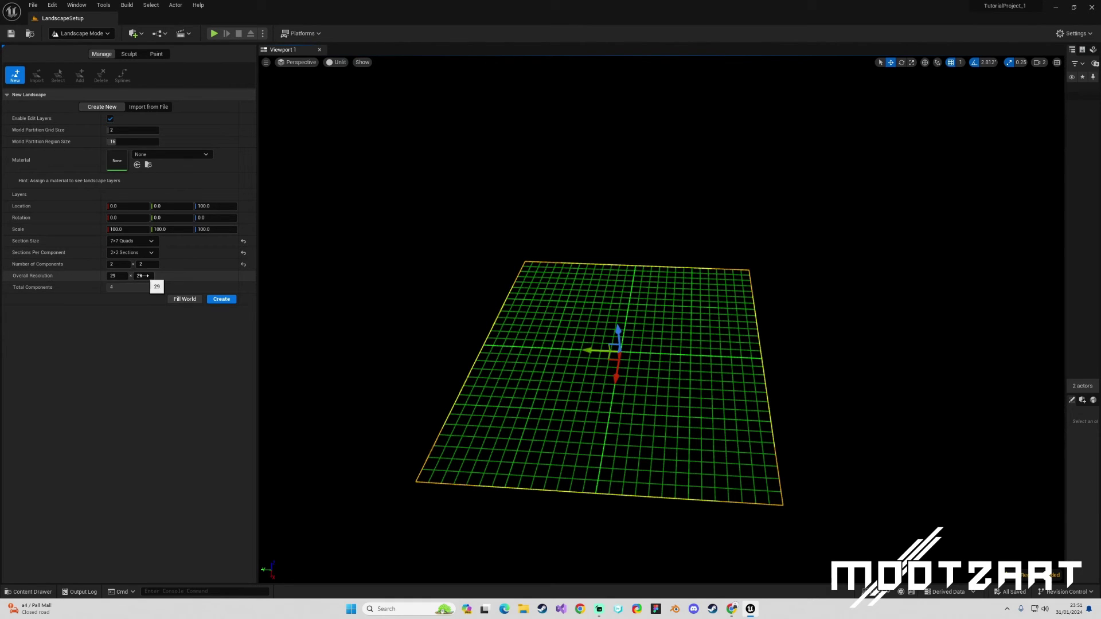
Examine the overall resolution and total components values of the landscape setup
click(111, 287)
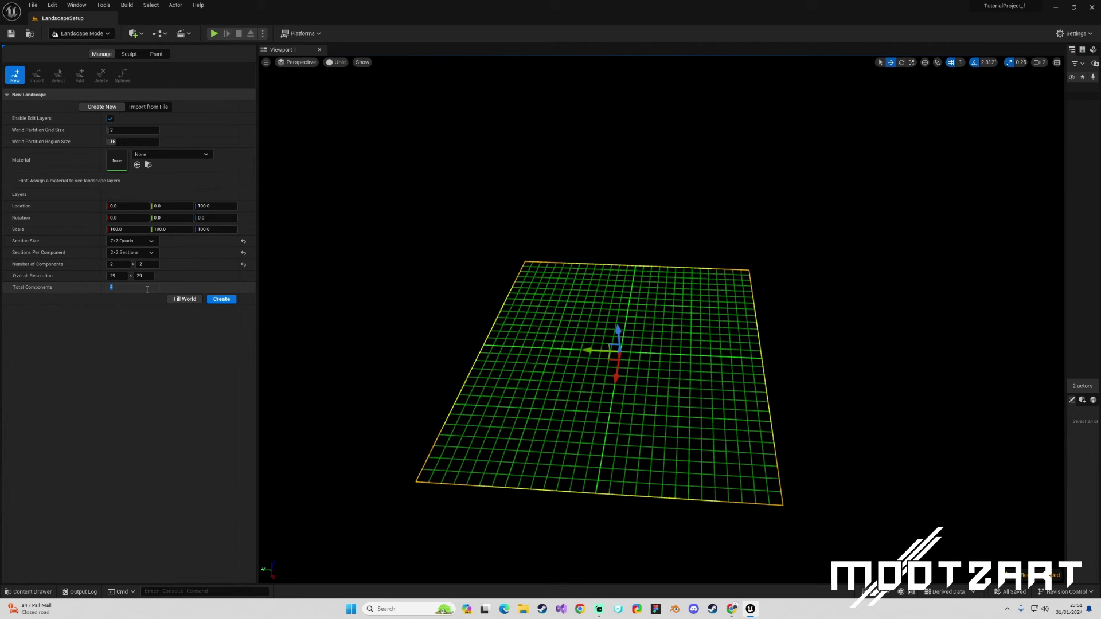
click(123, 288)
click(111, 290)
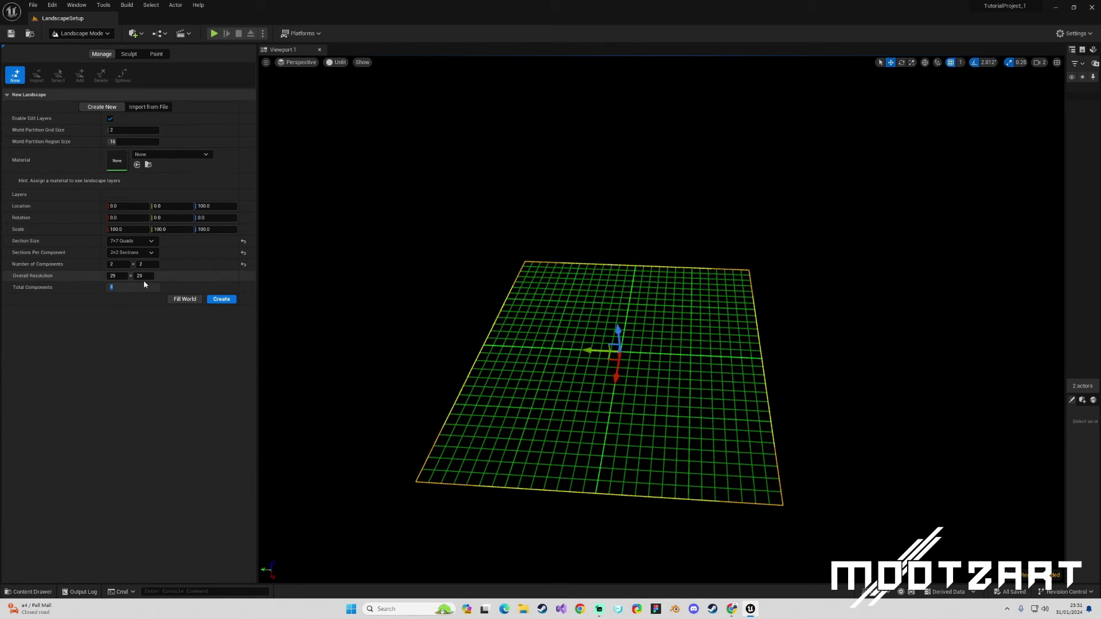
click(113, 288)
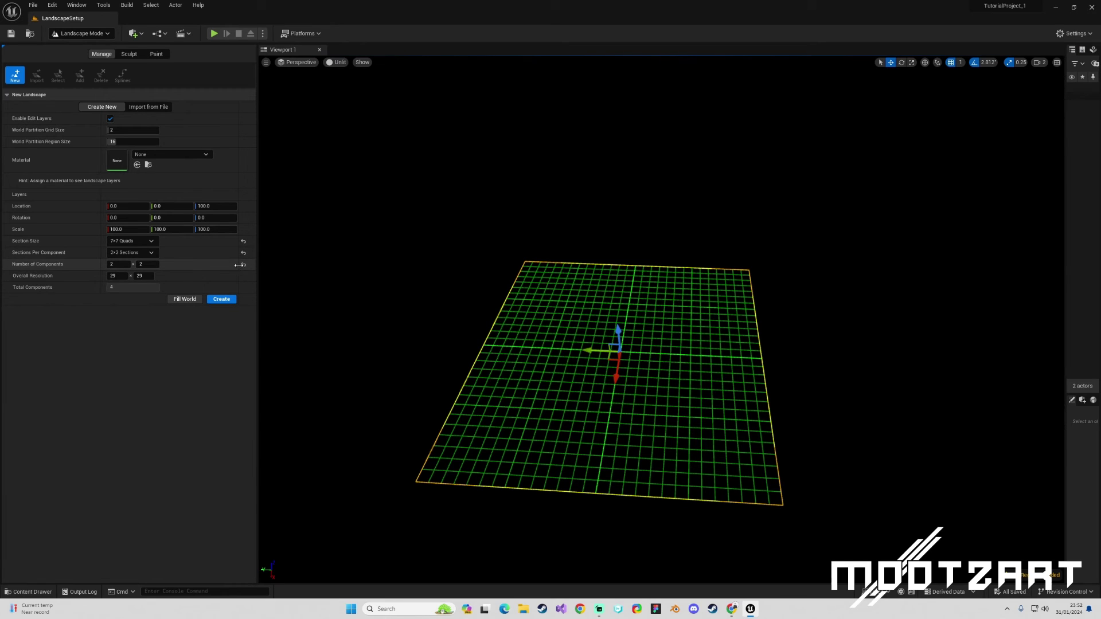
Reduce the landscape to 1×1 components with 1×1 Section per component
drag(124, 267, 115, 267)
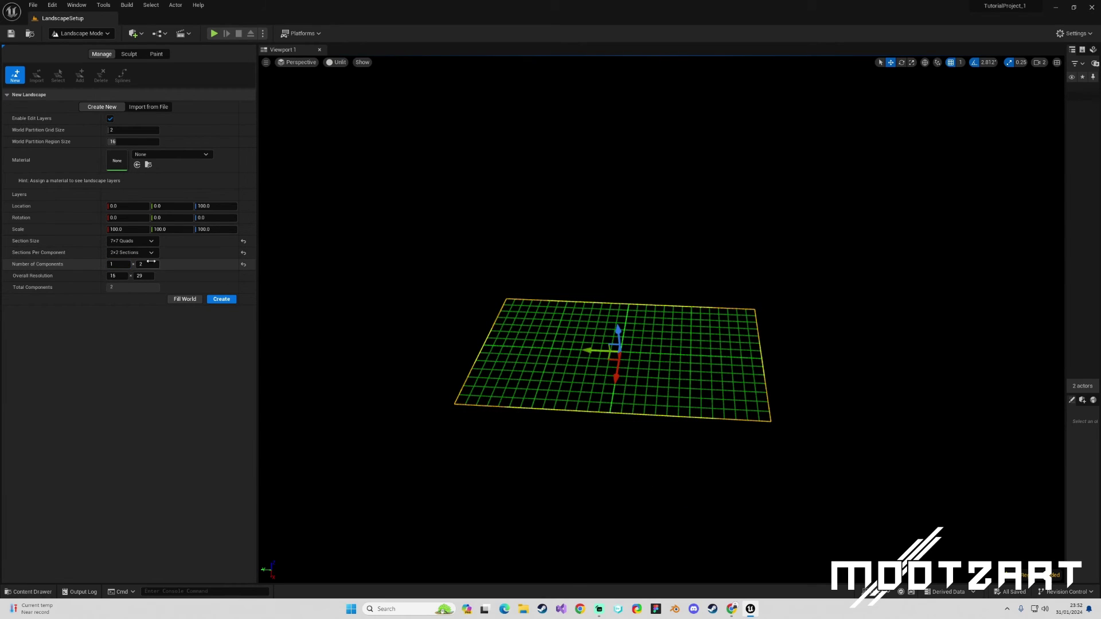
click(132, 252)
click(124, 265)
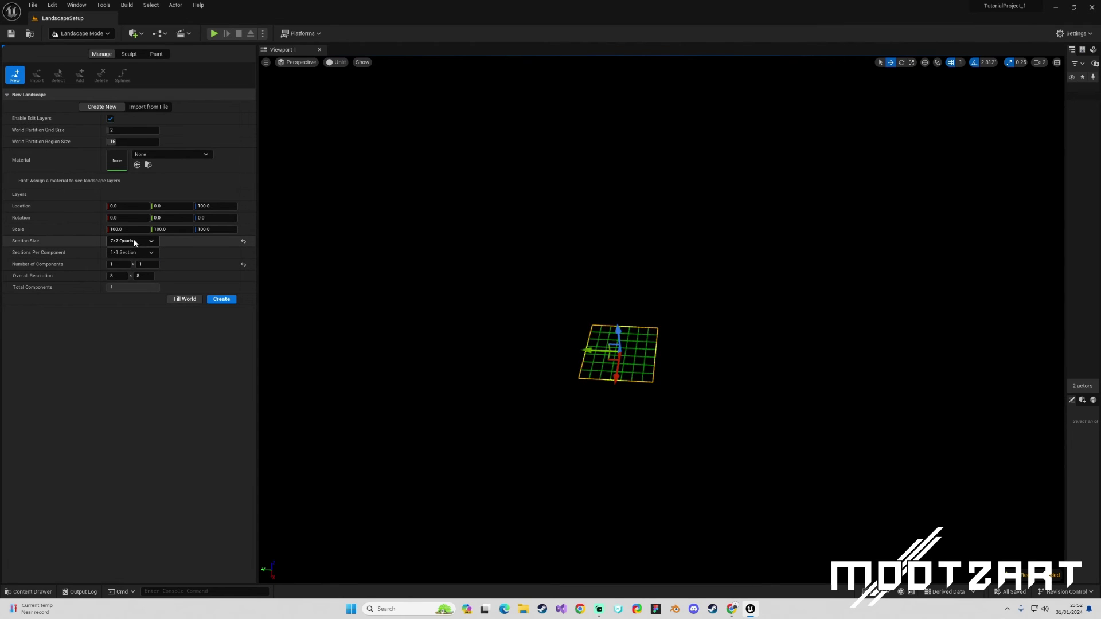
scroll(563, 405, up, 1)
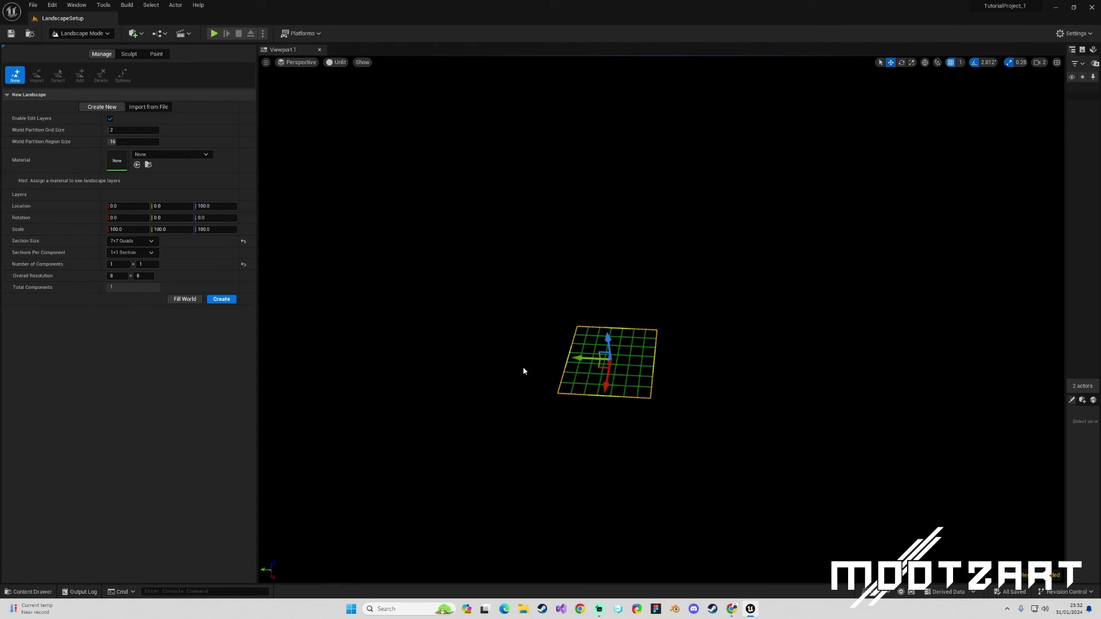
Keep the section size at 7×7 Quads and change sections per component to 2×2 Sections
click(133, 242)
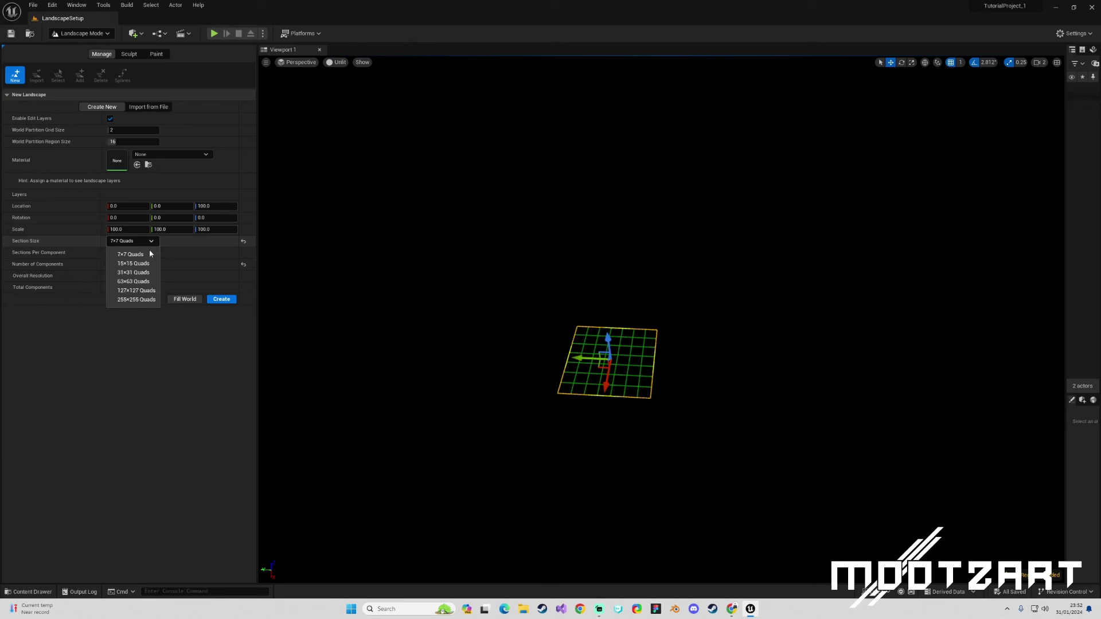
click(148, 251)
click(132, 253)
click(126, 274)
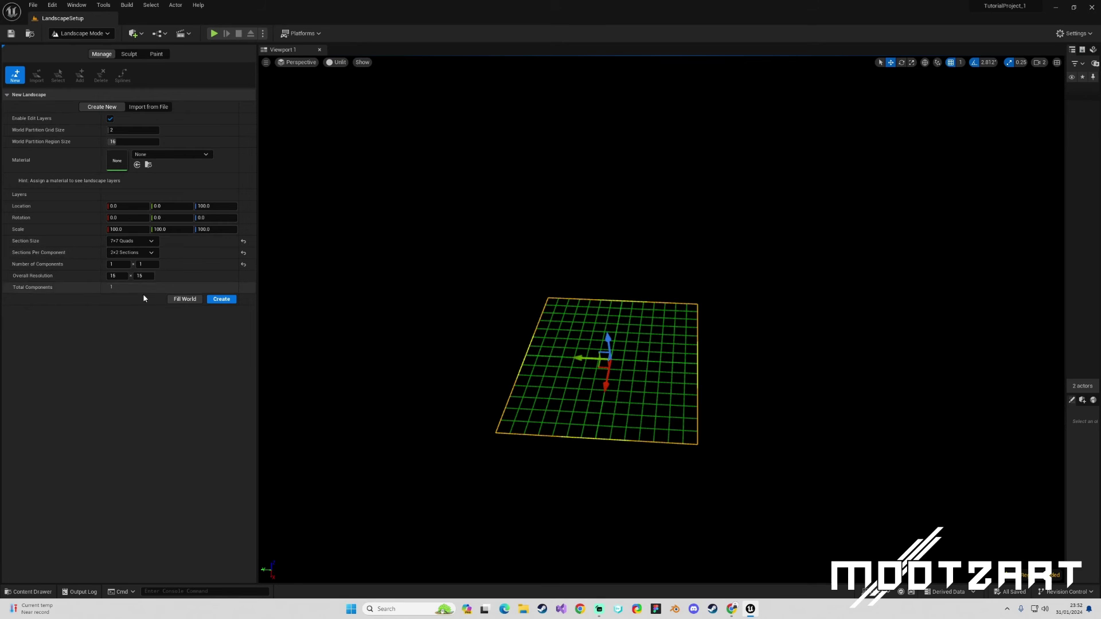
Raise the number of components from a single one to 2×2 in both directions again
click(121, 265)
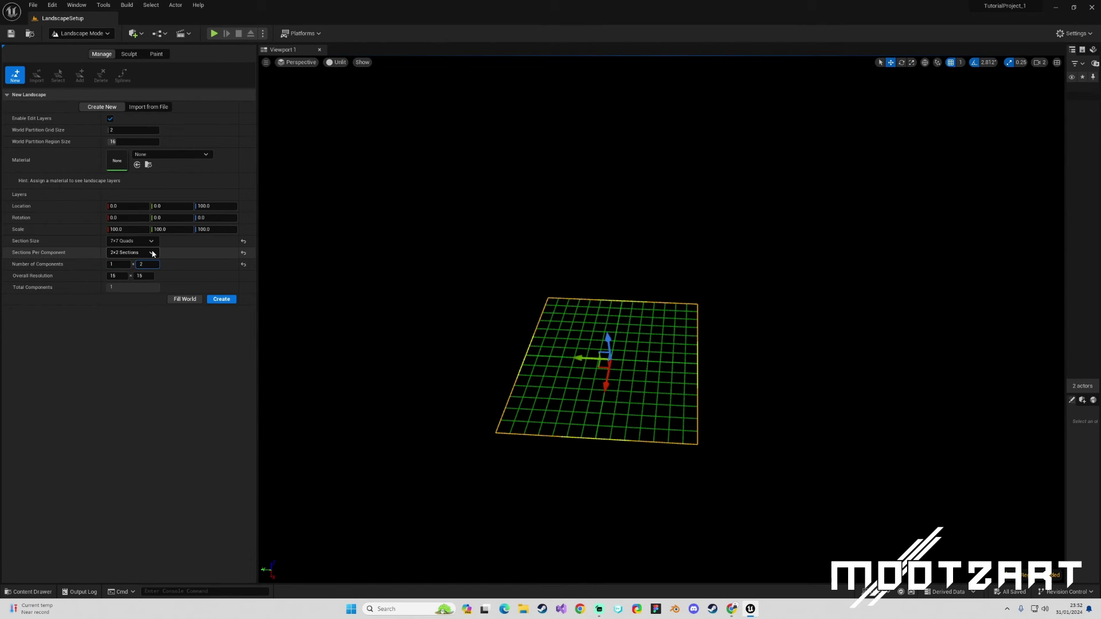
click(123, 264)
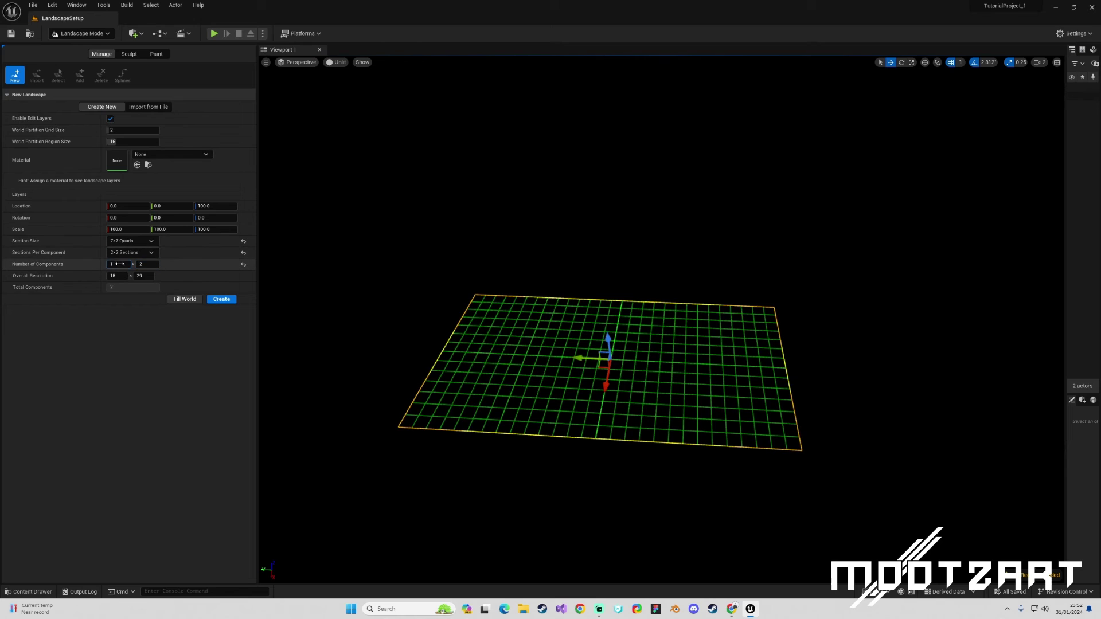
text(2)
key(BackSpace)
key(BackSpace)
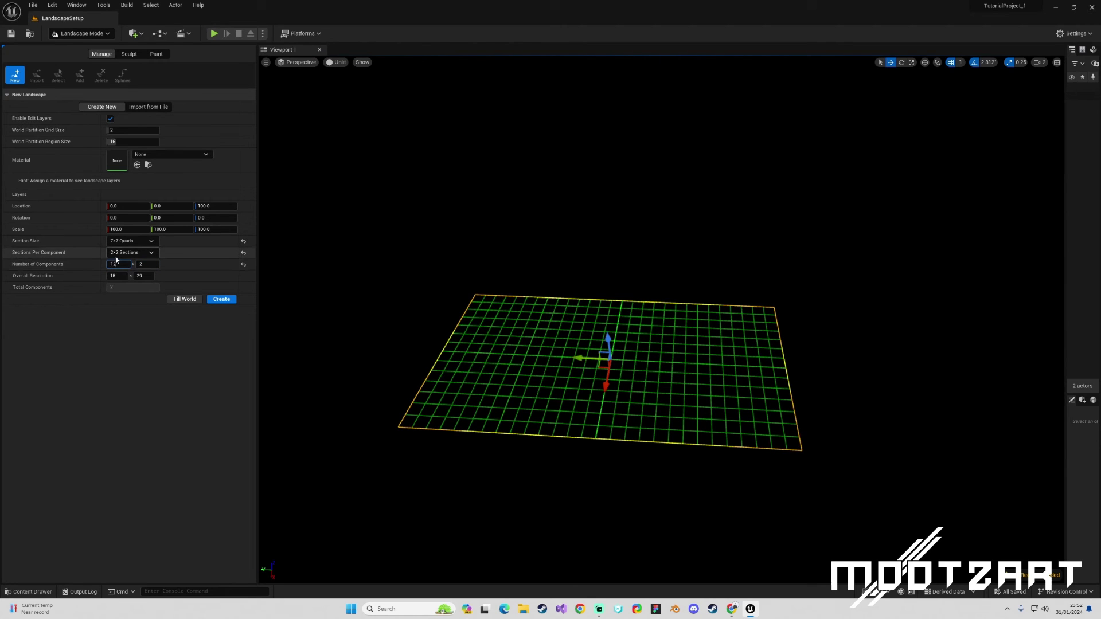
text(2)
key(Return)
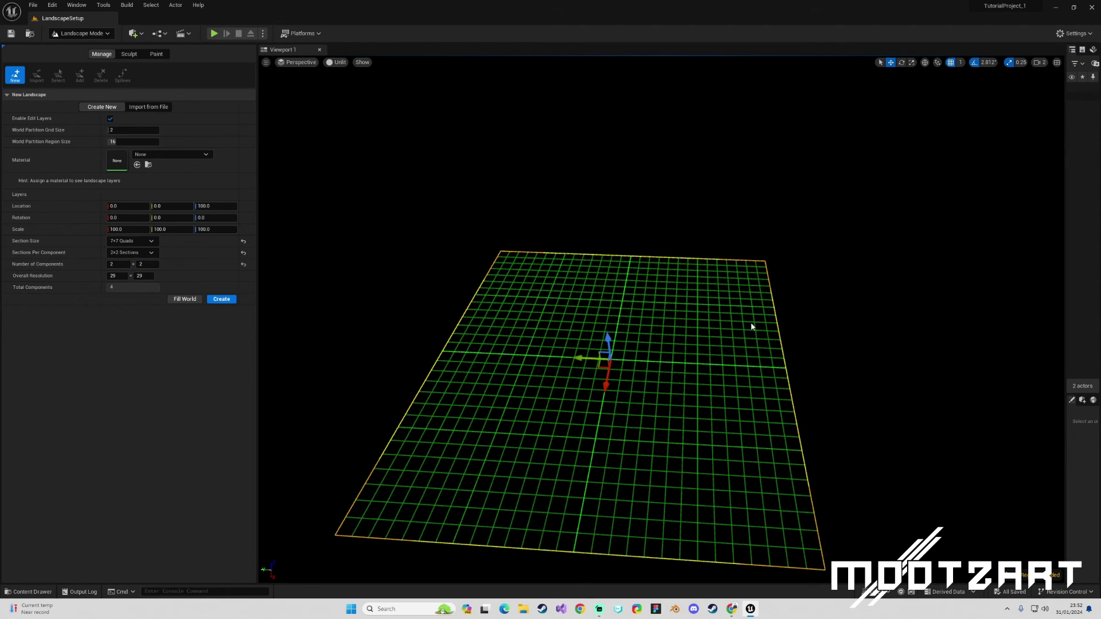
scroll(752, 323, down, 2)
Reset section size, sections per component and number of components to their defaults of 63×63 Quads, 1×1 Section and 8×8
click(243, 241)
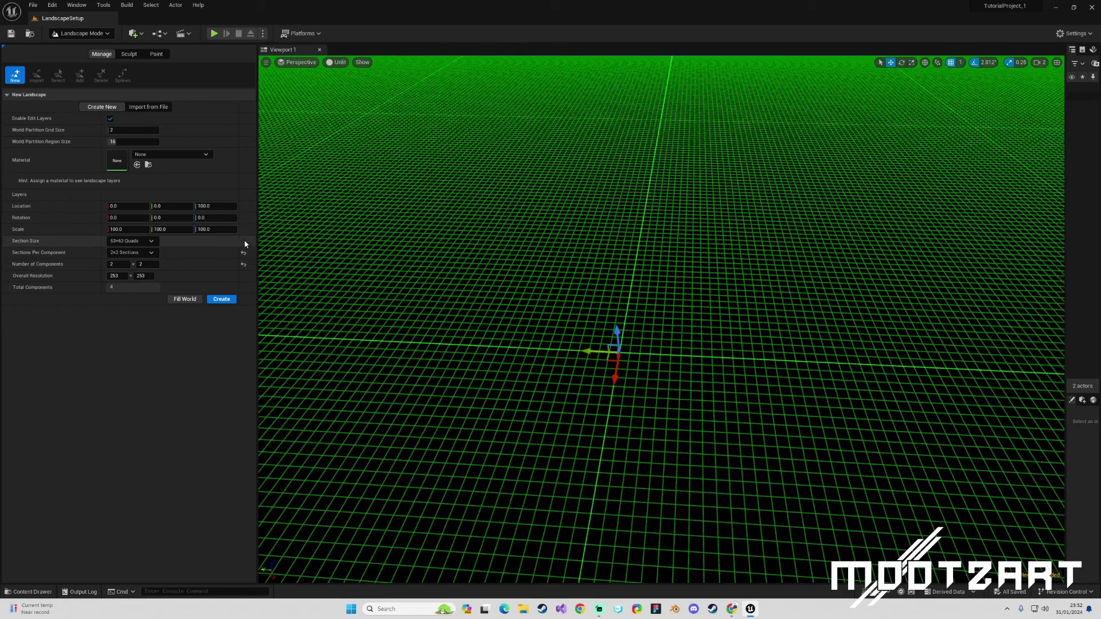
click(244, 253)
click(243, 264)
scroll(661, 320, down, 5)
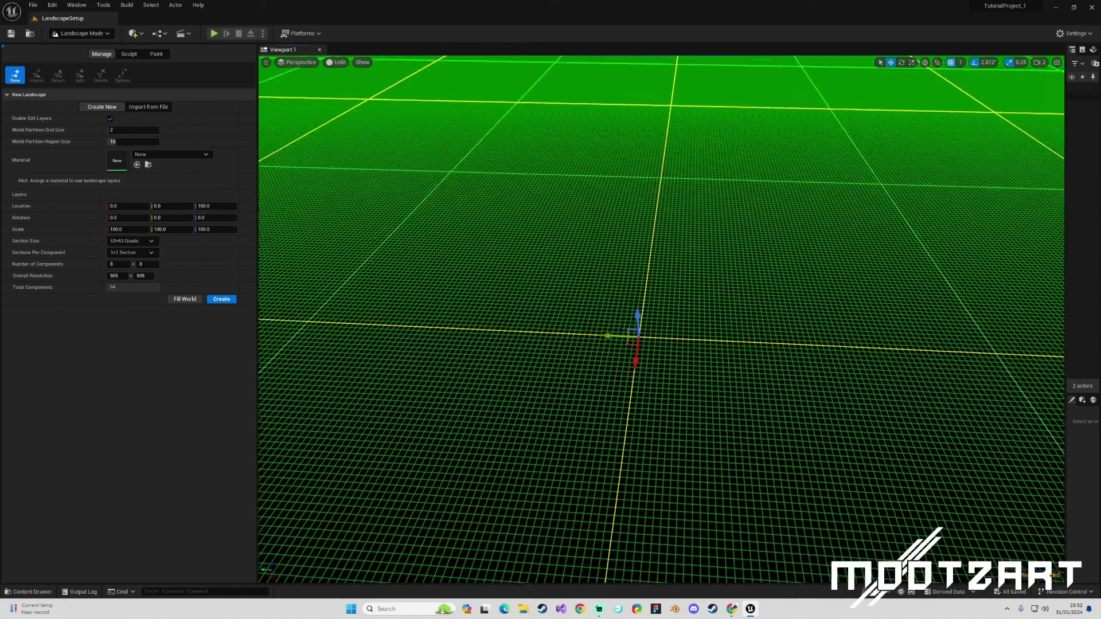
scroll(660, 320, down, 5)
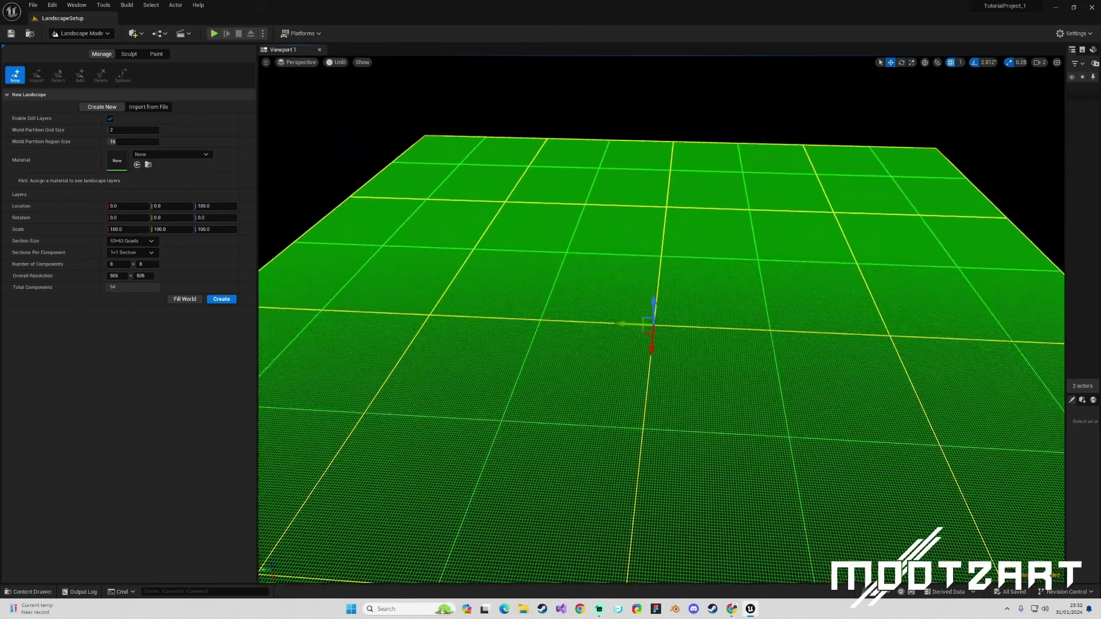
scroll(661, 320, down, 5)
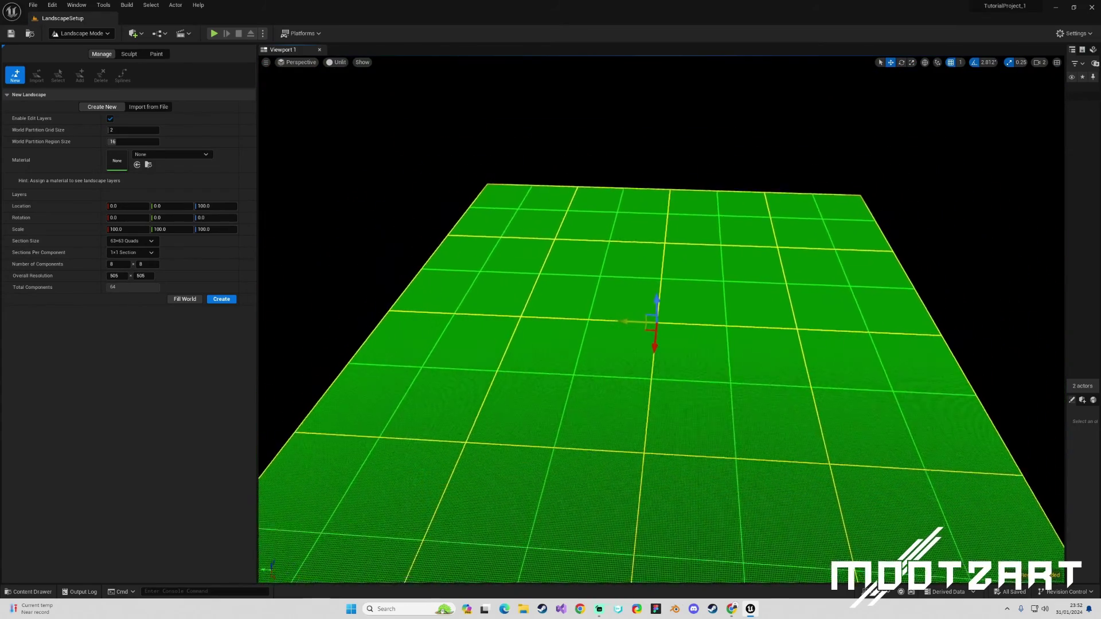
scroll(564, 429, down, 3)
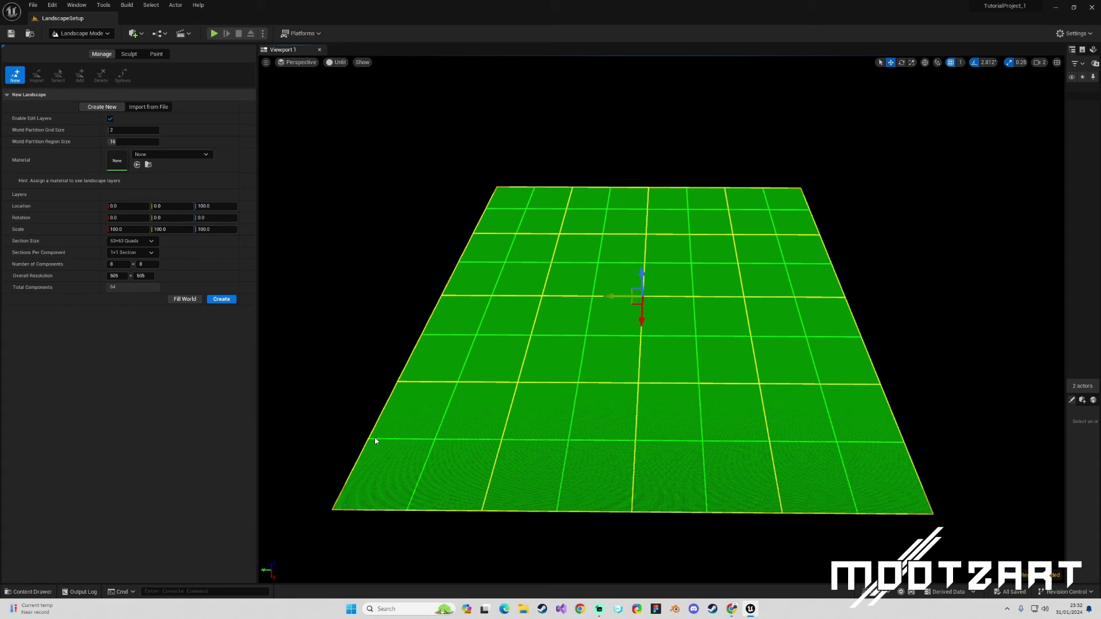
Keep the section size at 63×63 Quads and set sections per component to 2×2 Sections
drag(376, 440, 736, 450)
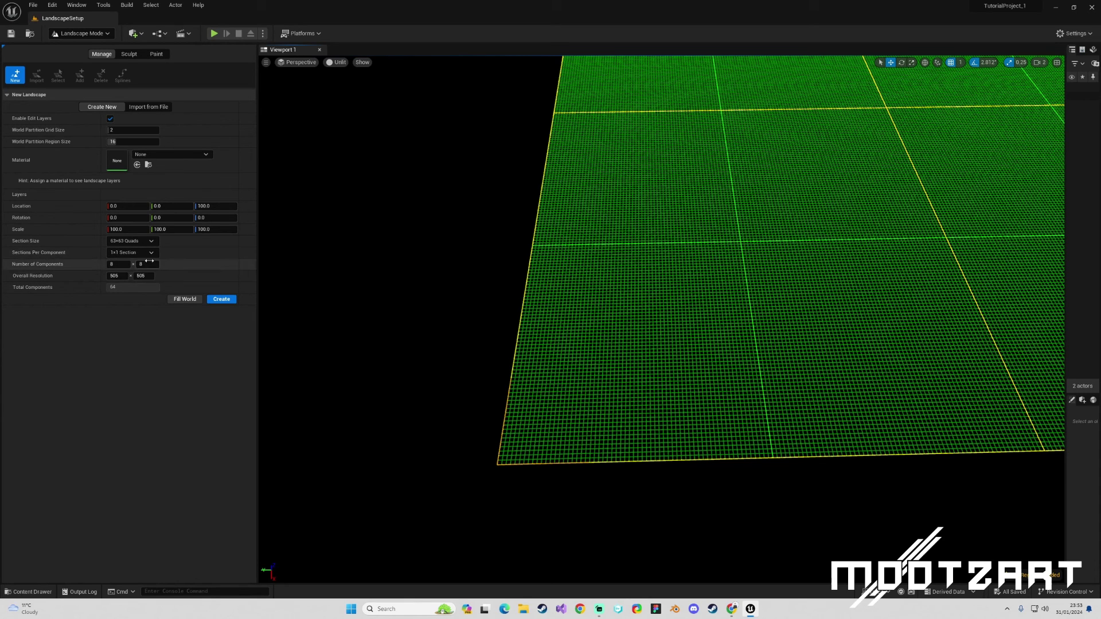
click(132, 252)
click(124, 276)
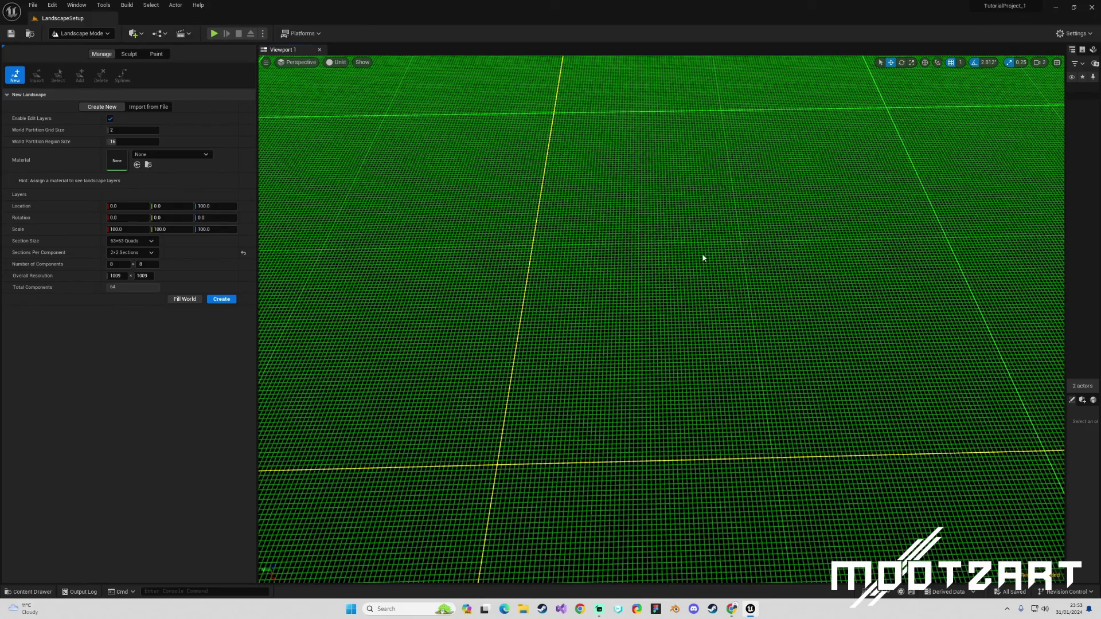
Raise the viewport camera speed to 64 and inspect the corner and edges of the enlarged landscape preview
right_drag(703, 258, 688, 195)
click(1040, 62)
drag(1027, 82, 1084, 84)
right_drag(688, 286, 659, 270)
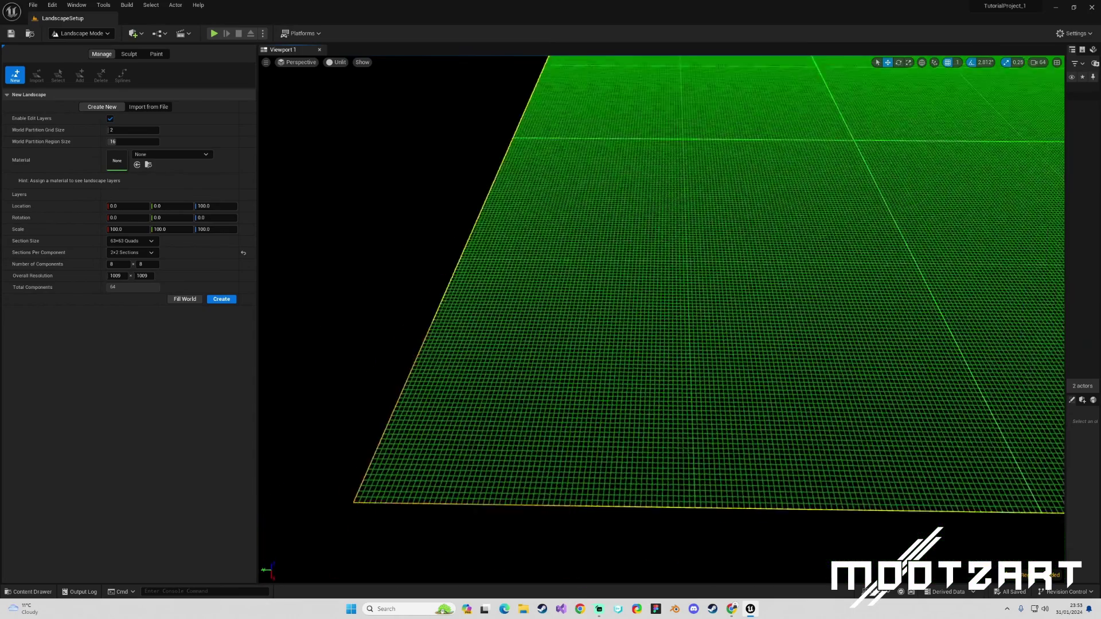
mouse_move(573, 162)
right_down()
mouse_move(568, 151)
mouse_move(573, 163)
right_up()
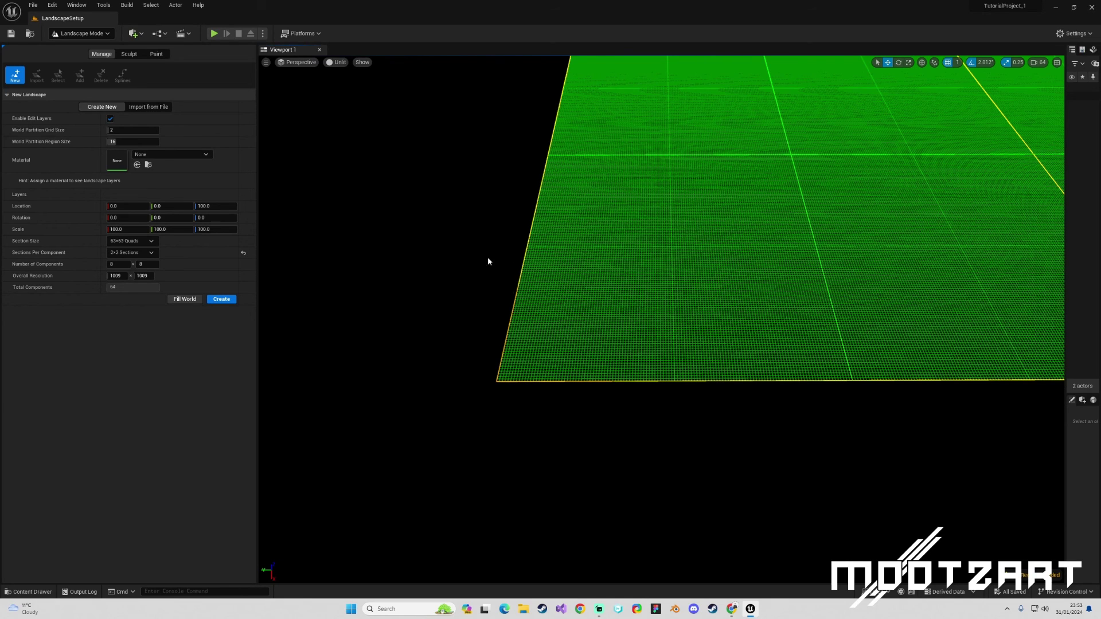
mouse_move(466, 317)
mouse_down()
mouse_move(436, 350)
mouse_move(466, 317)
mouse_up()
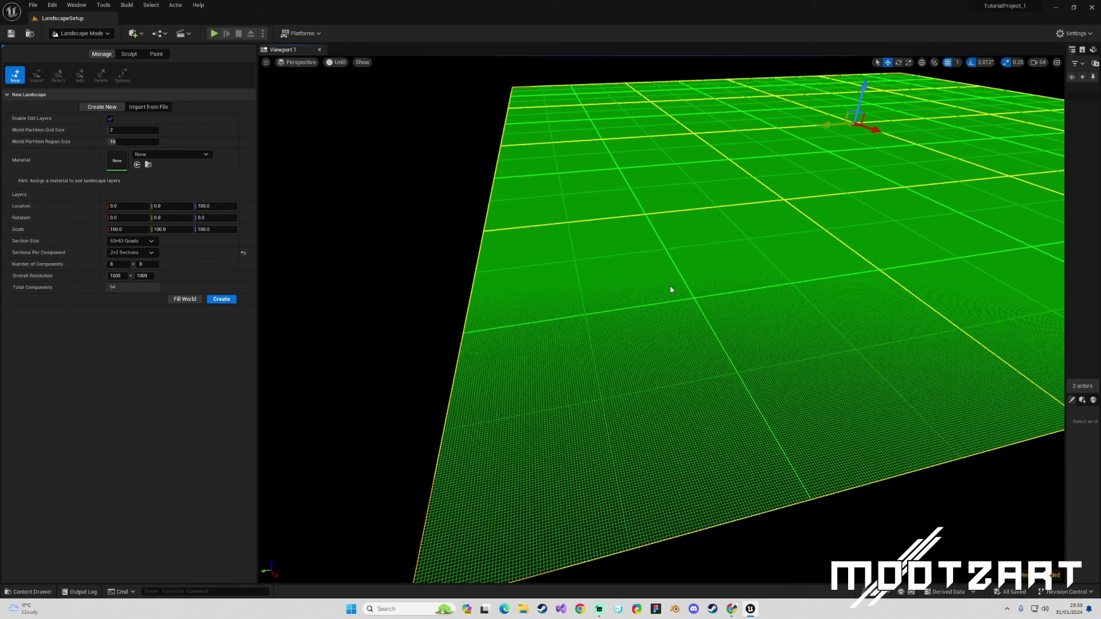
Reset sections per component to 1×1 Section and create the landscape with 8×8 components
click(243, 253)
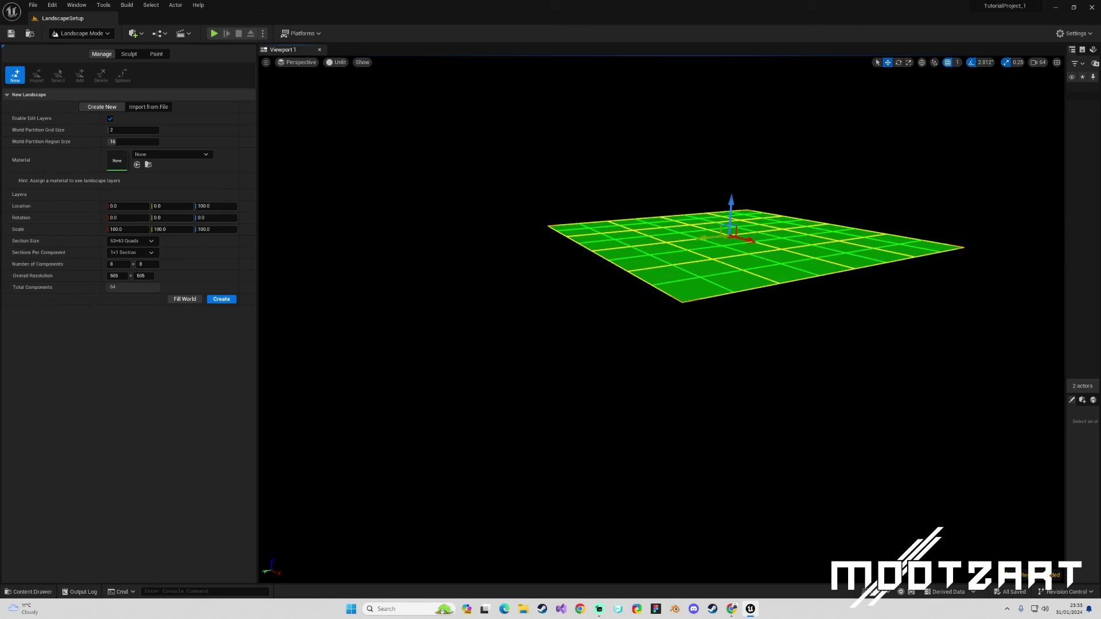
mouse_move(465, 317)
mouse_down()
mouse_move(459, 275)
mouse_move(464, 313)
mouse_up()
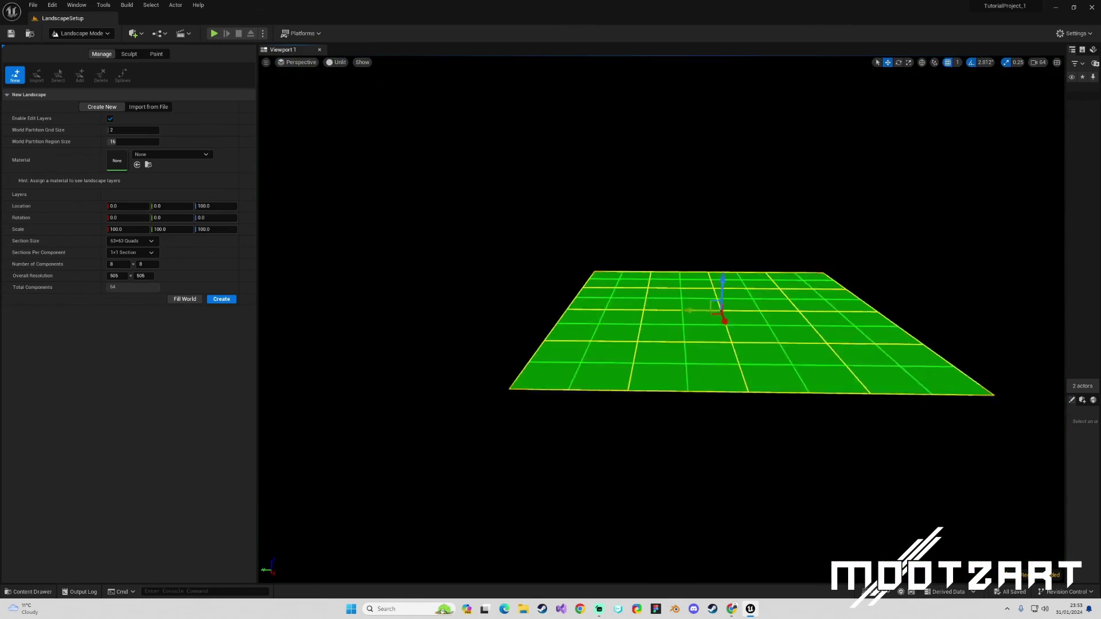
drag(617, 325, 613, 304)
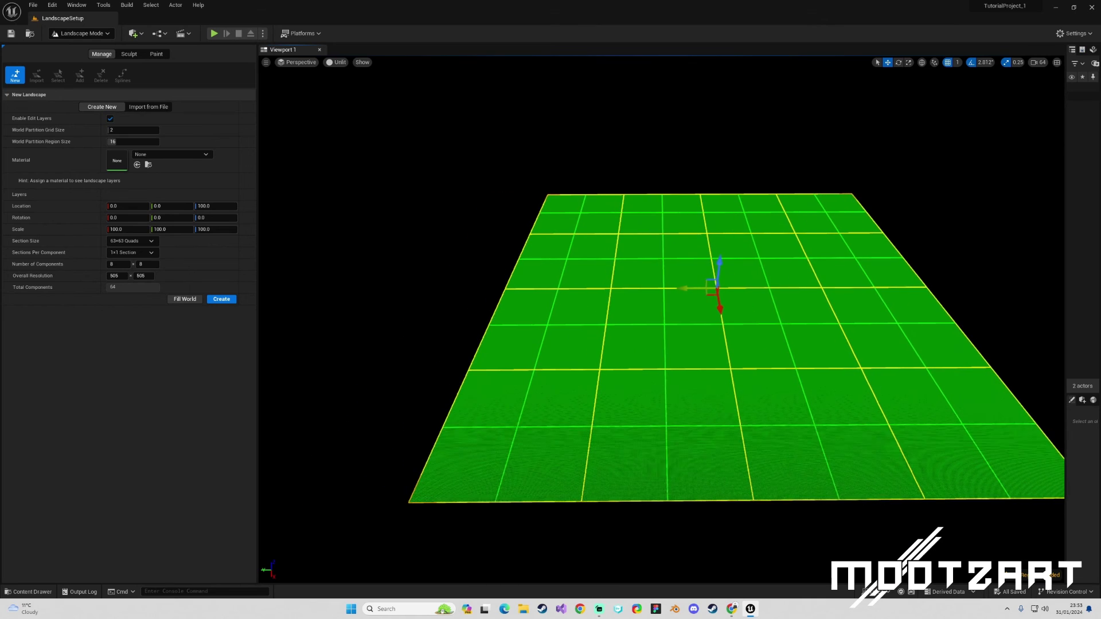
middle_drag(614, 304, 688, 304)
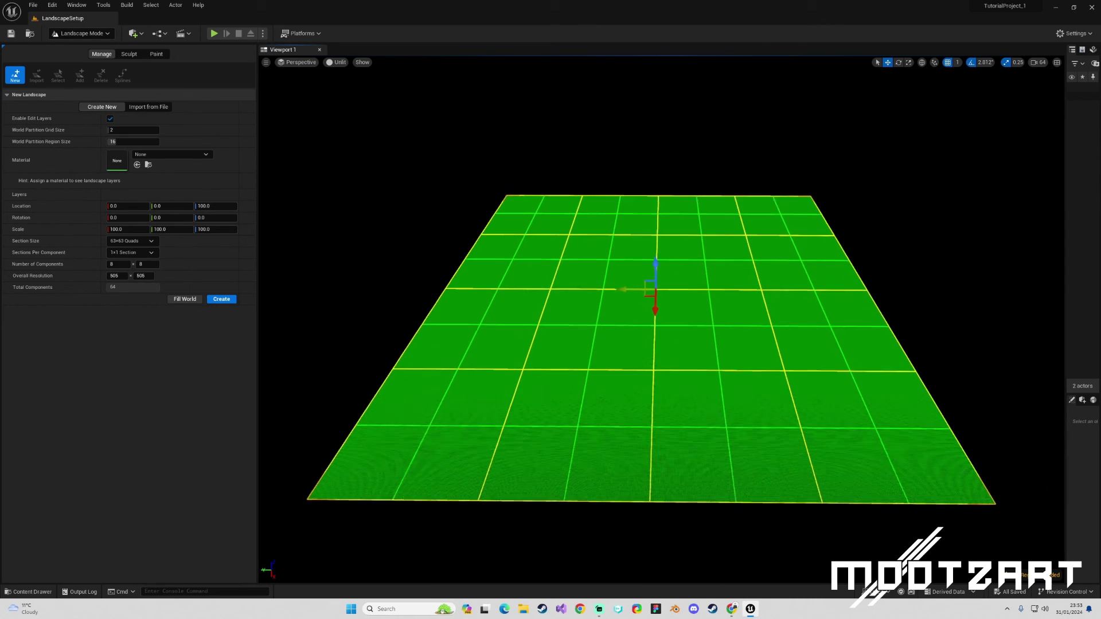
drag(688, 304, 689, 333)
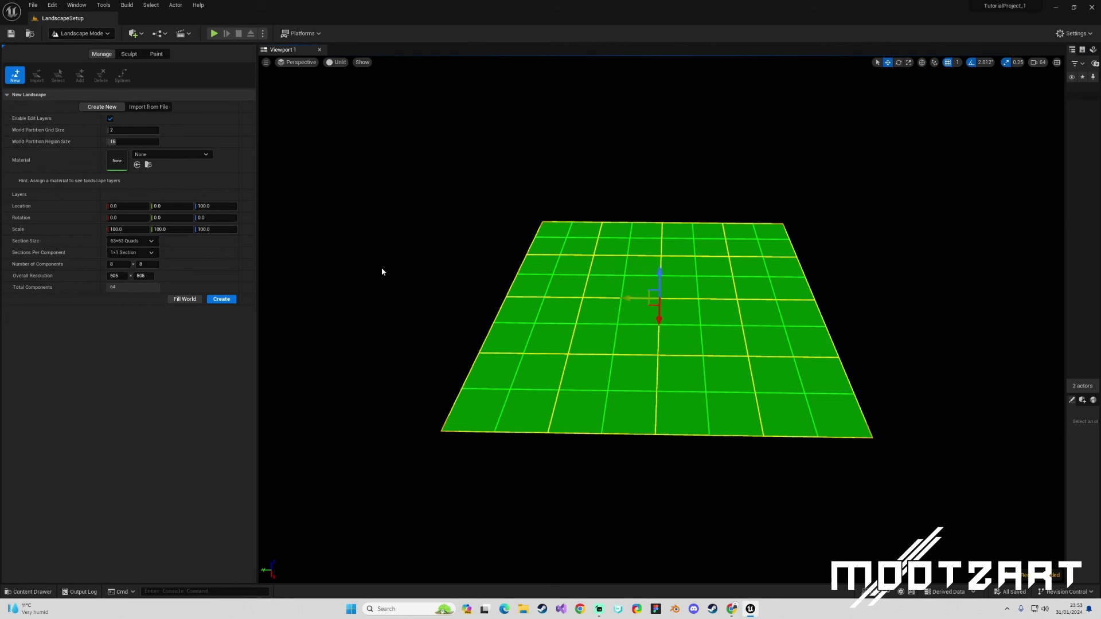
click(225, 302)
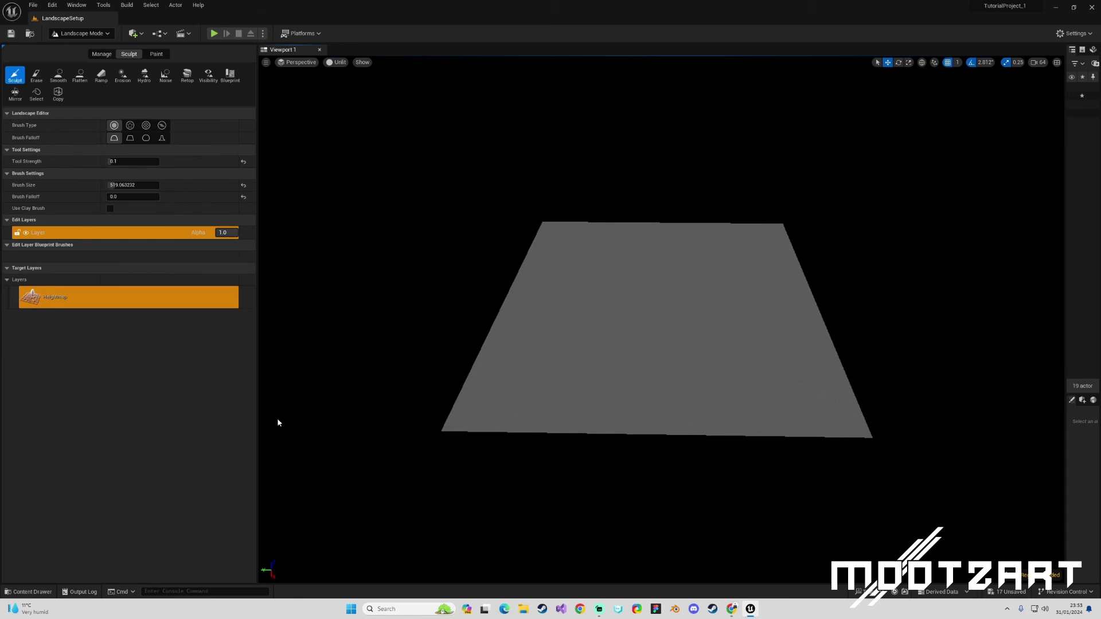
Switch from Landscape Mode to Selection Mode, briefly selecting one tile at the landscape's near edge
click(102, 55)
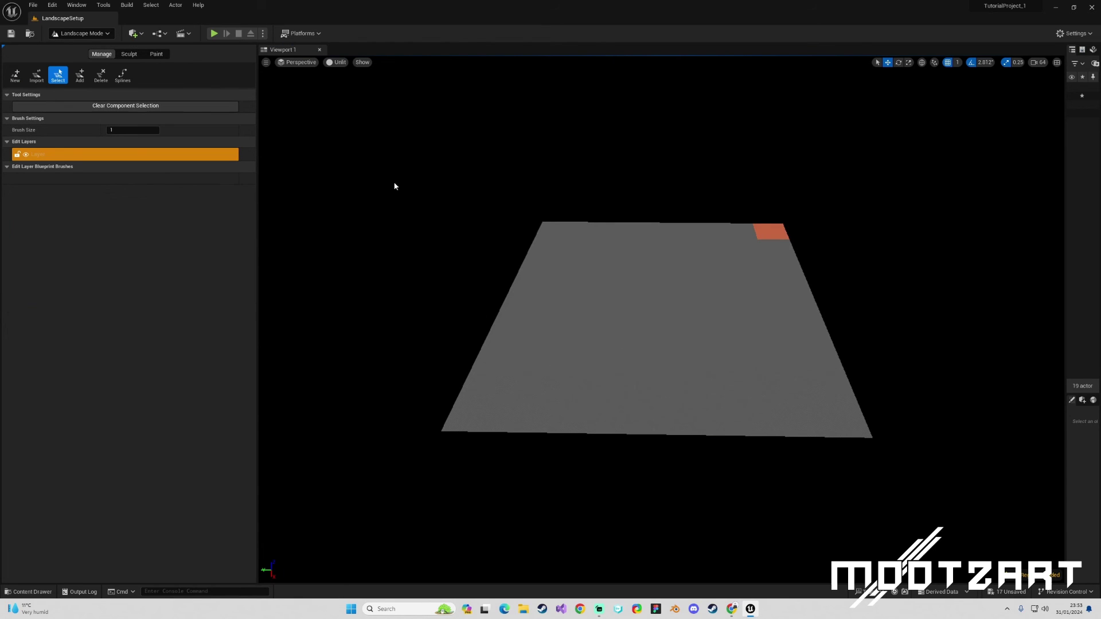
click(80, 33)
click(86, 54)
click(459, 413)
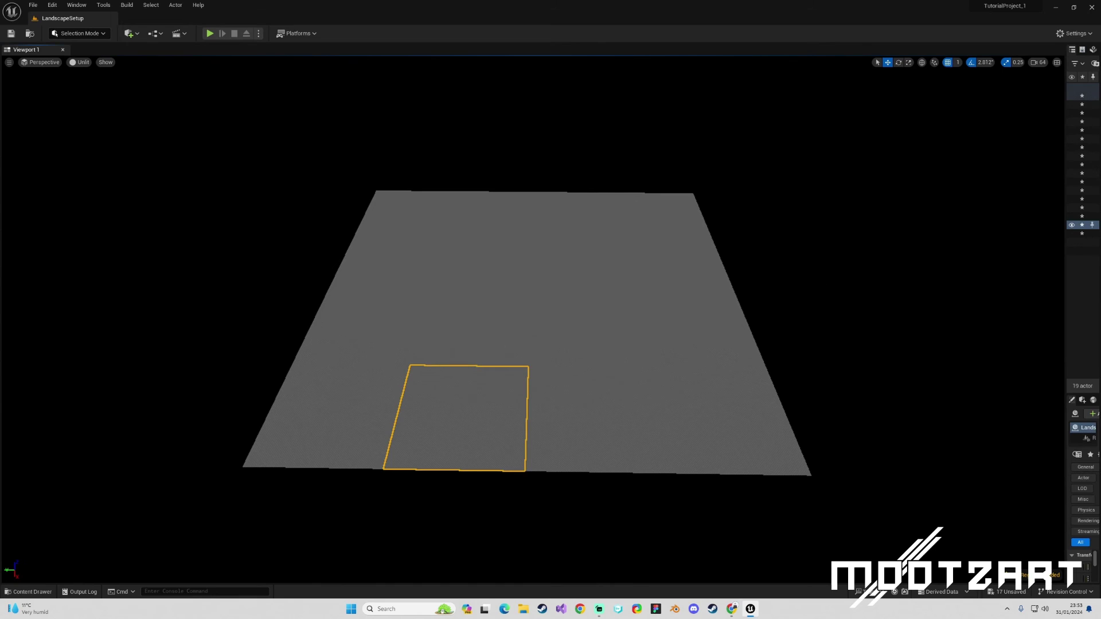
key(Escape)
Widen the Outliner and Details area and select the Landscape actor in the level's actor list
drag(1065, 189, 830, 258)
click(899, 97)
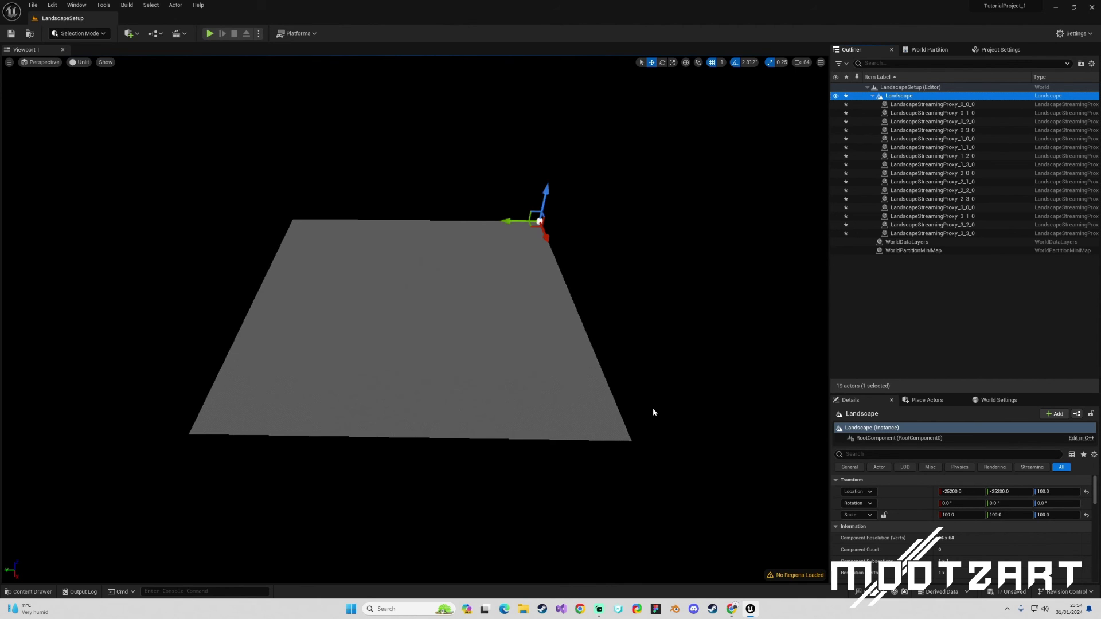
Select individual landscape tiles one after another to examine how they match the LandscapeStreamingProxy actors, and end with nothing selected
click(608, 401)
click(489, 395)
click(469, 331)
click(382, 278)
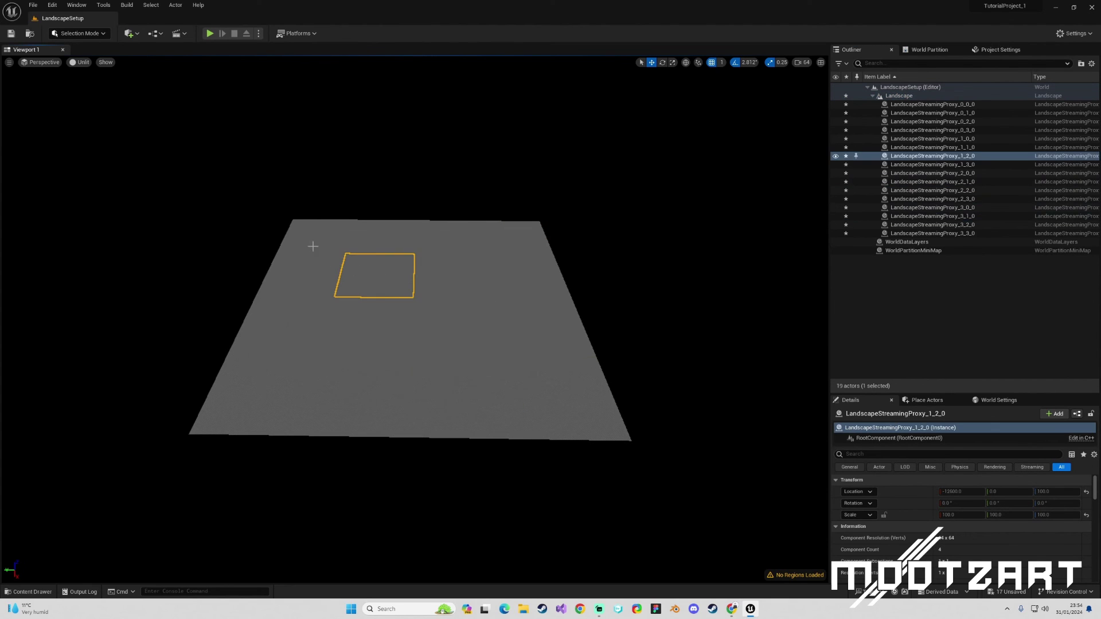
click(312, 243)
click(310, 273)
click(373, 284)
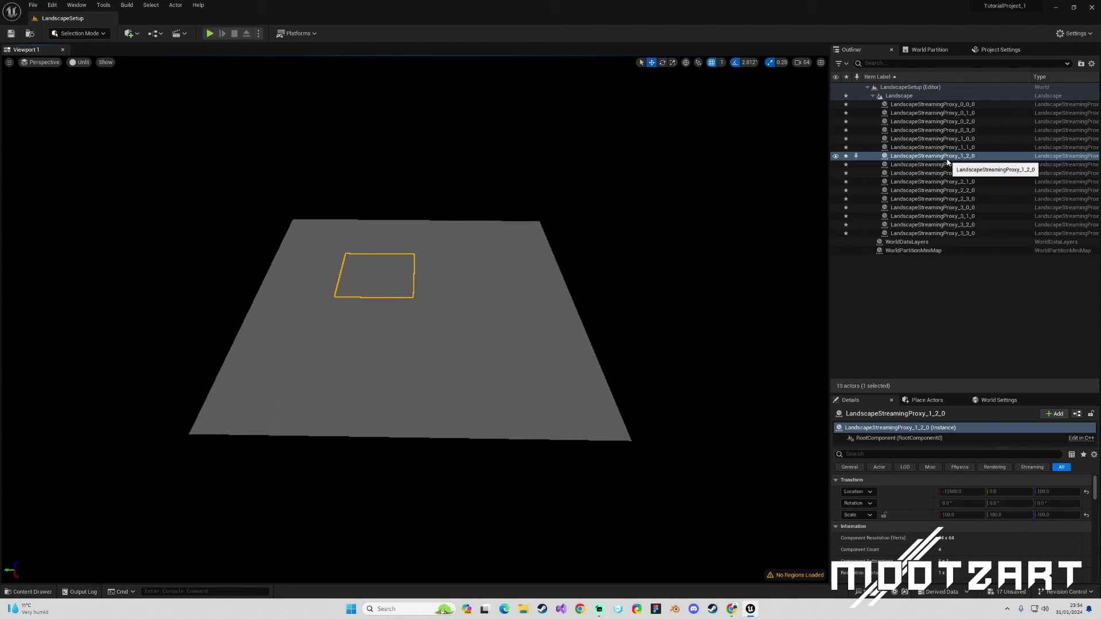
click(361, 331)
click(267, 329)
click(264, 396)
click(333, 403)
click(367, 327)
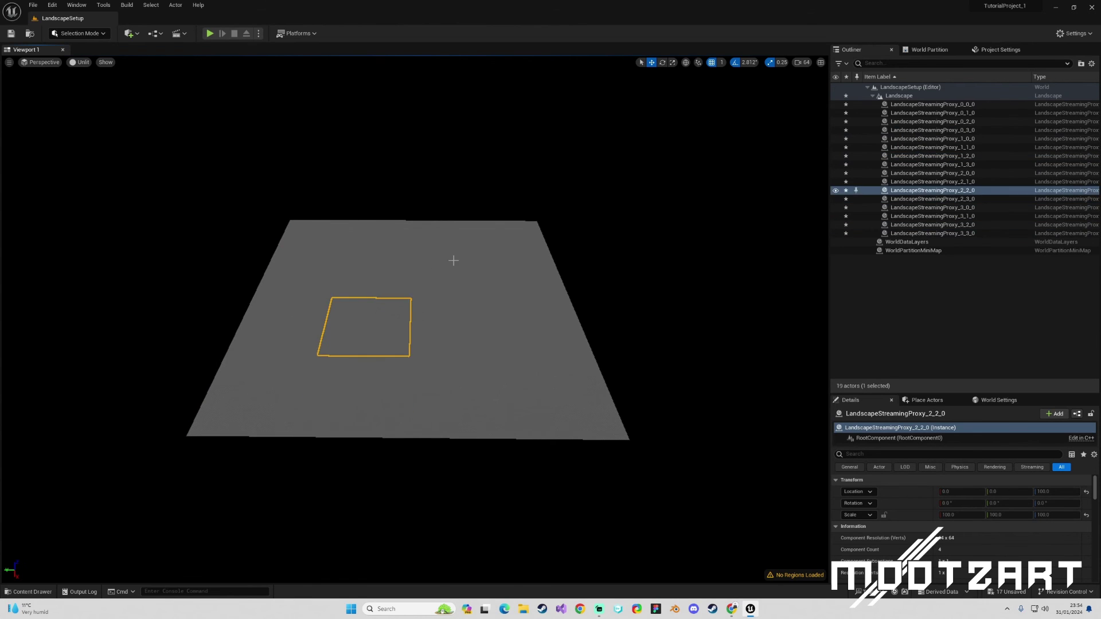
click(451, 269)
click(505, 235)
click(529, 382)
click(645, 280)
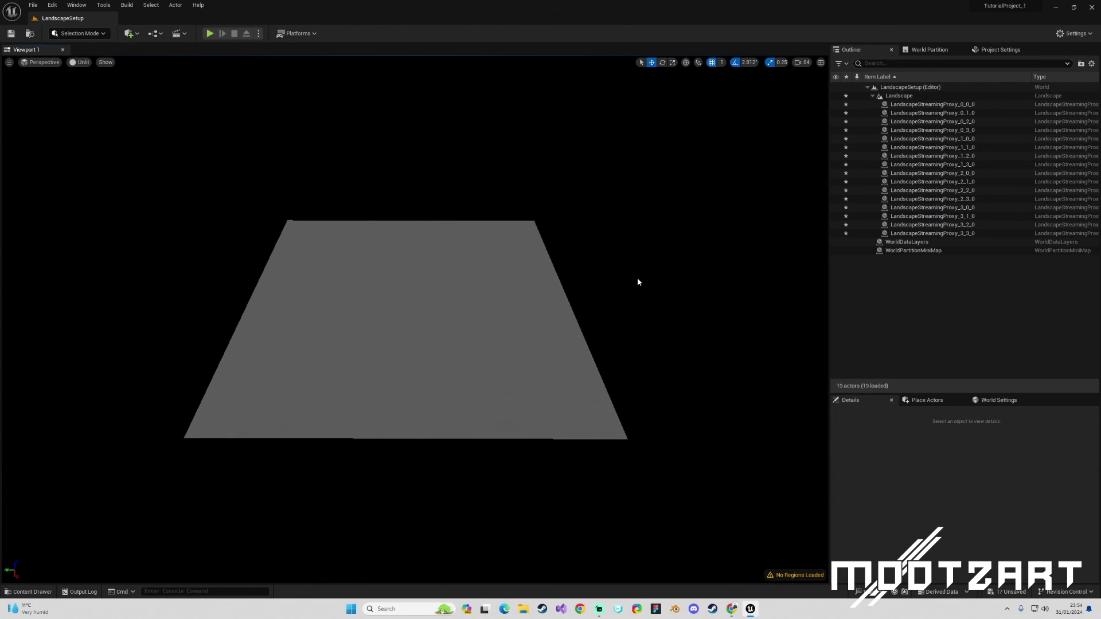
click(599, 609)
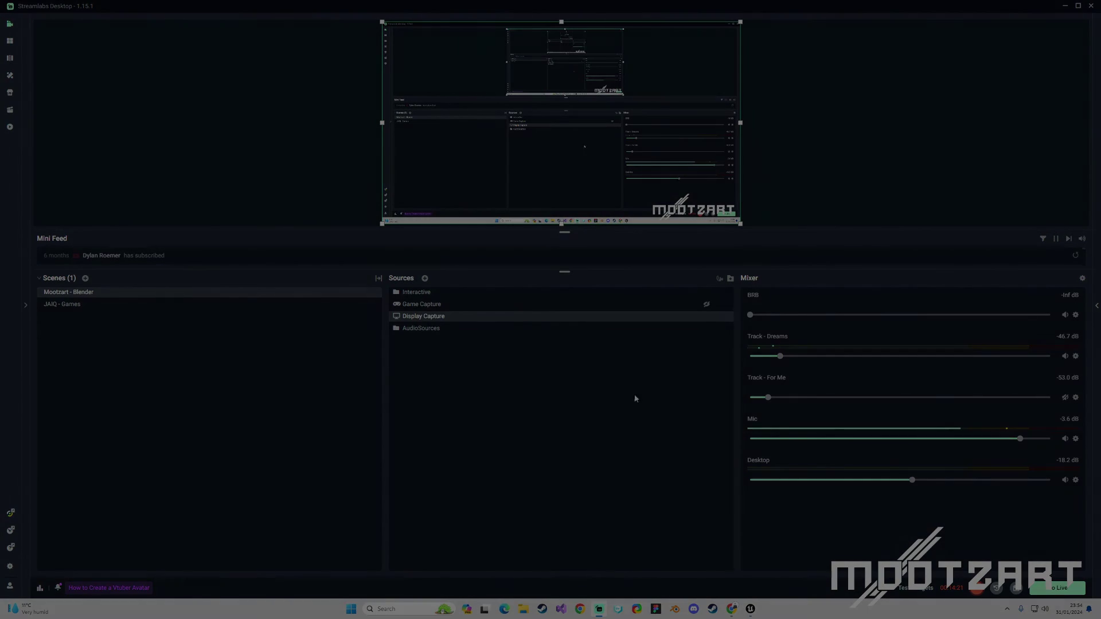